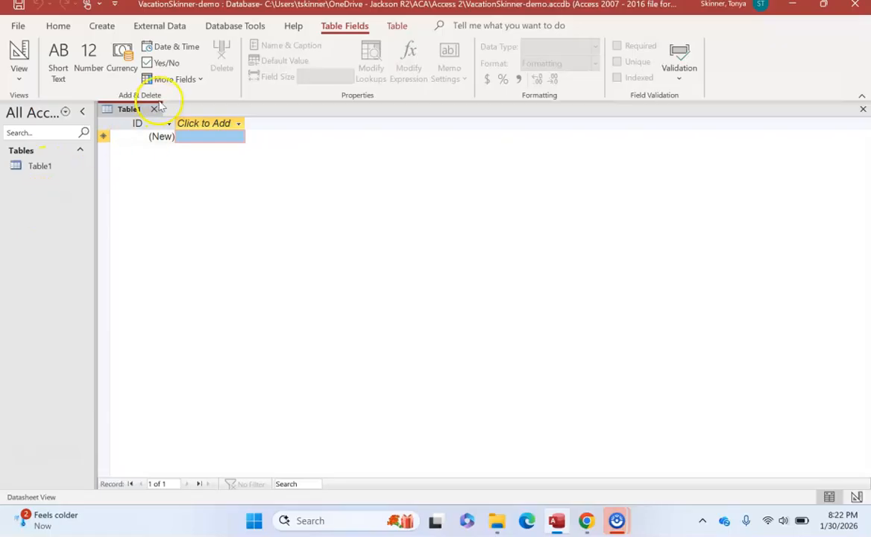
# Close the default Table1 and start a new blank table in Design view.
pyautogui.click(154, 110)
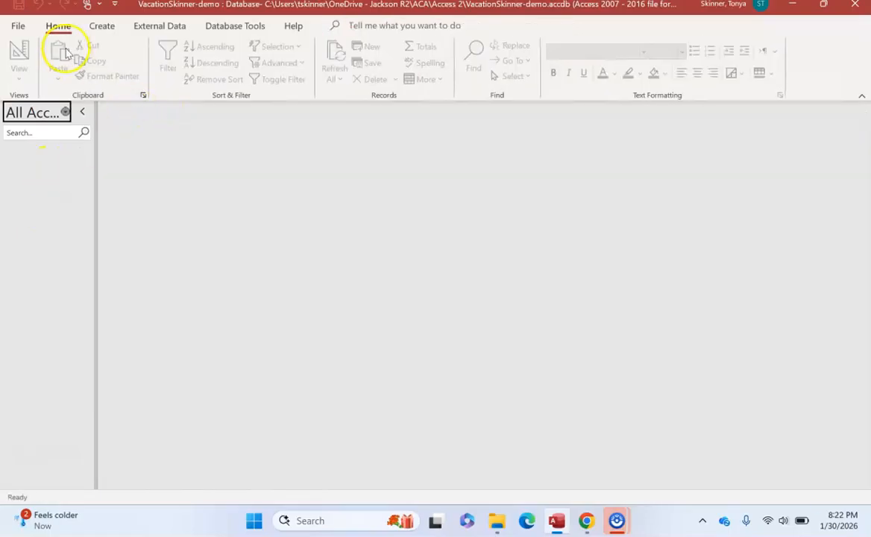
pyautogui.click(102, 26)
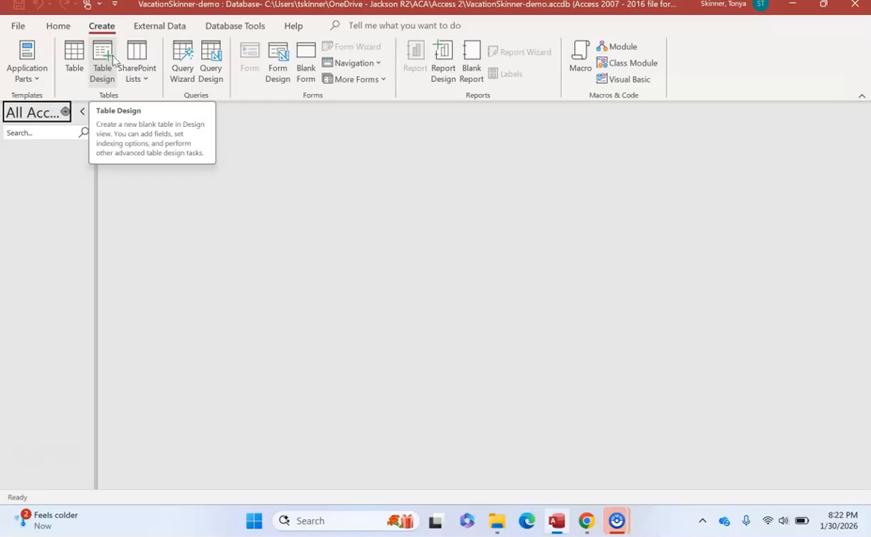
pyautogui.click(112, 61)
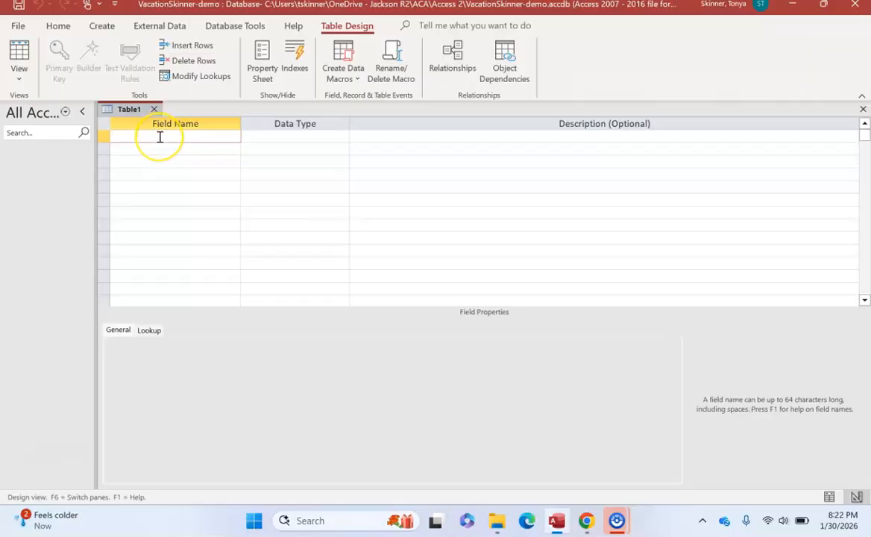
# Try to save the still empty table under the name VacaCodes.
pyautogui.rightClick(126, 109)
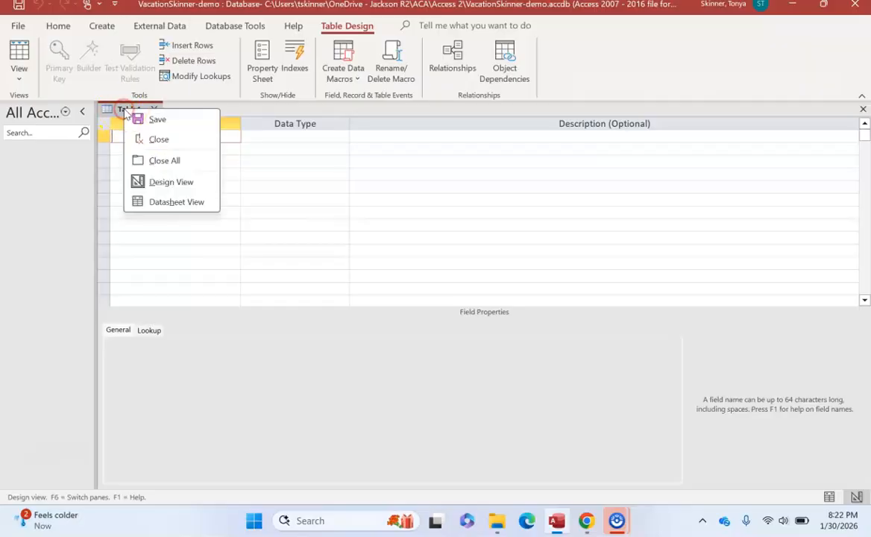
pyautogui.click(153, 119)
pyautogui.write('Vac')
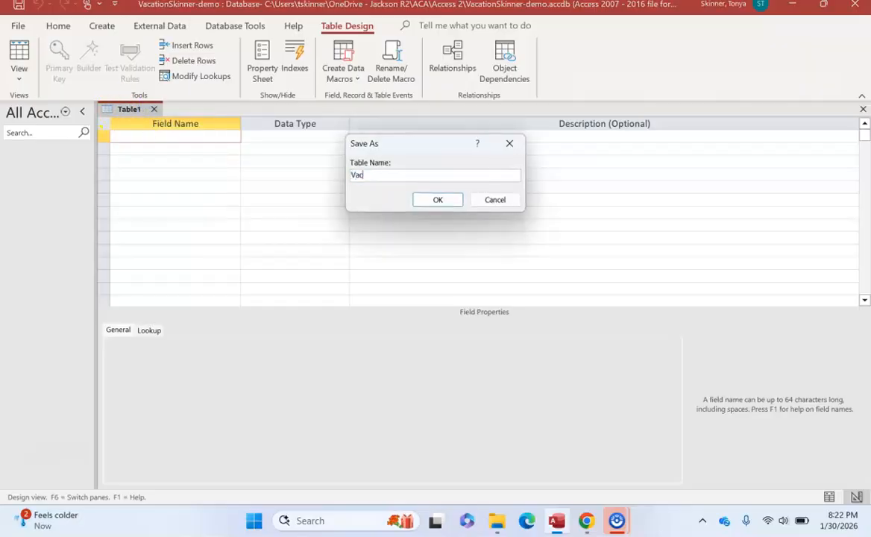
pyautogui.write('aCodes')
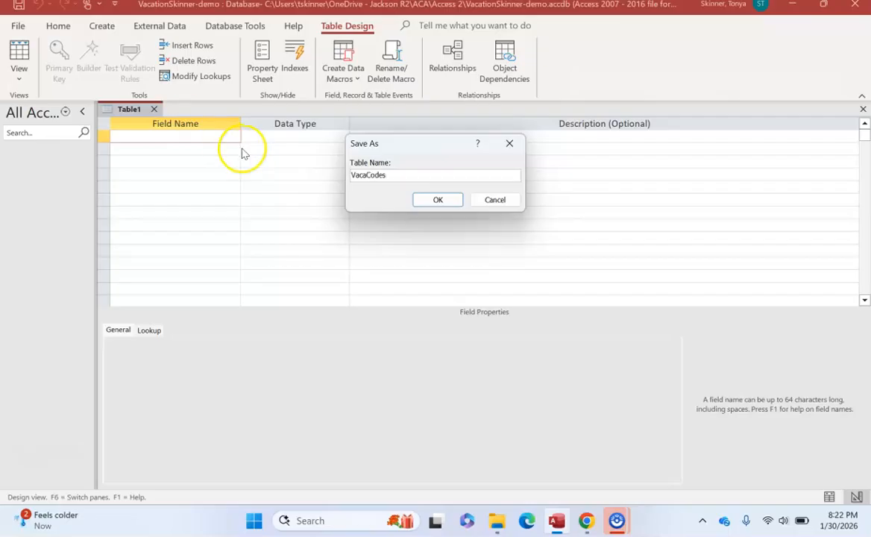
pyautogui.click(438, 200)
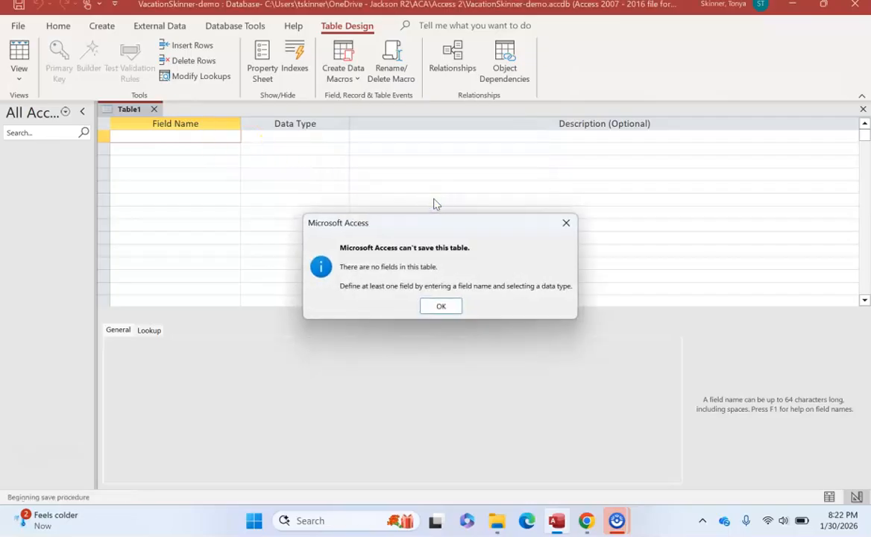
pyautogui.click(441, 311)
# Add a Short Text field Code as the primary key and a Short Text field Description.
pyautogui.click(146, 138)
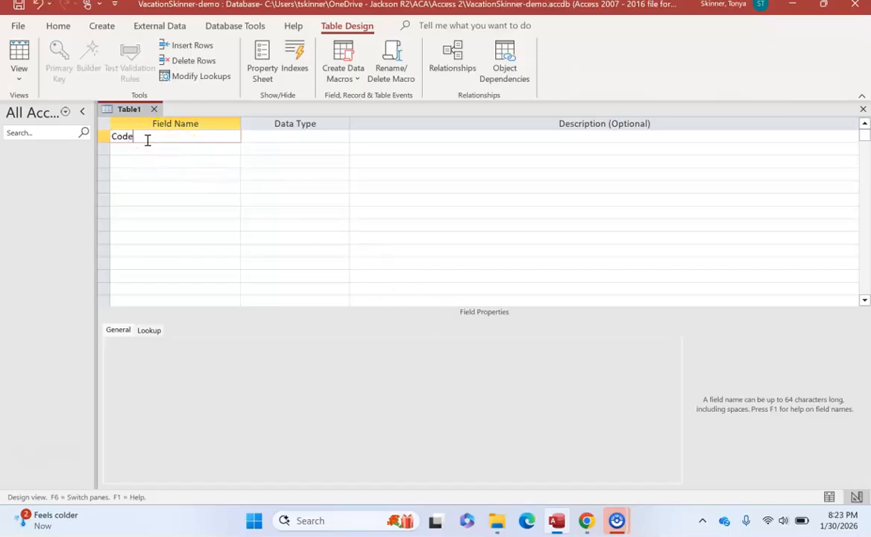
pyautogui.press('Tab')
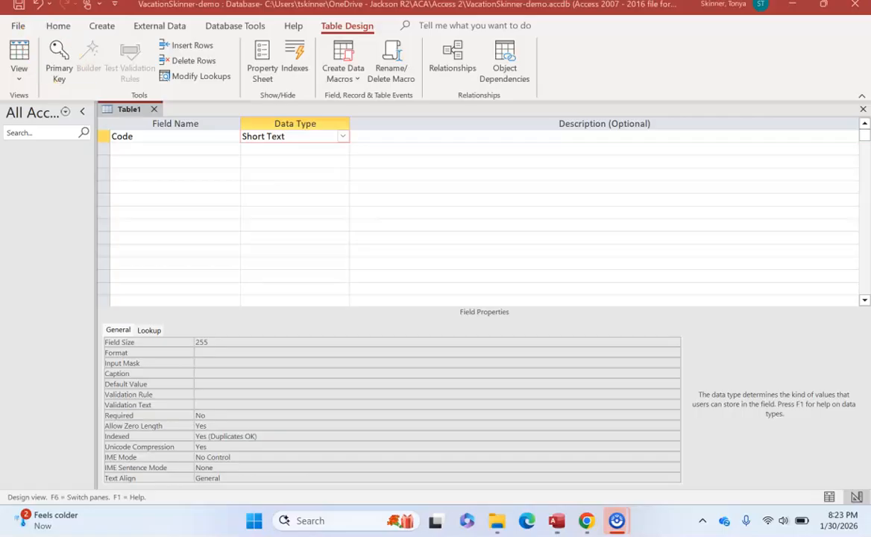
pyautogui.click(60, 54)
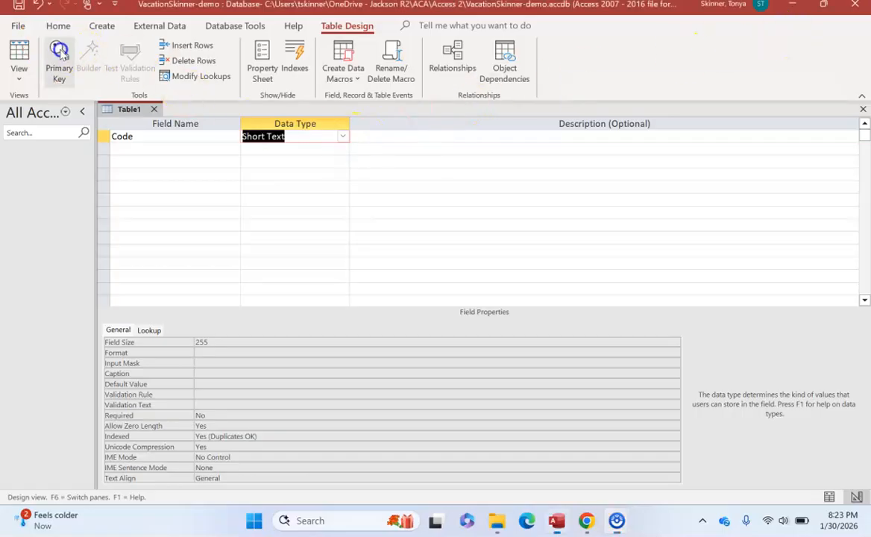
pyautogui.click(61, 54)
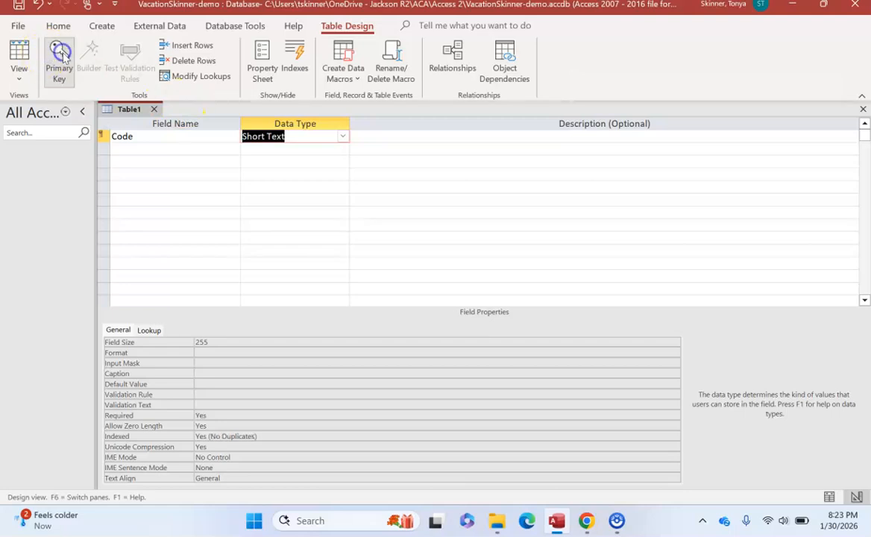
pyautogui.click(131, 149)
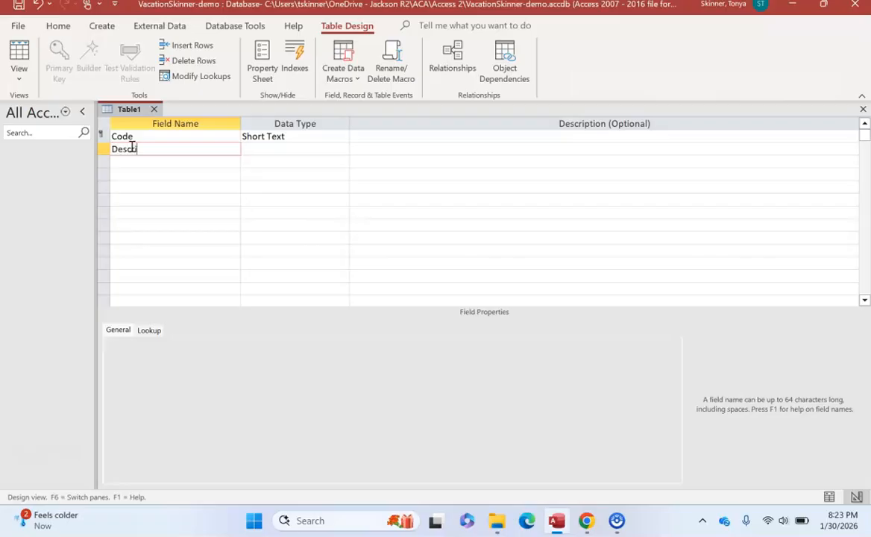
pyautogui.press('Tab')
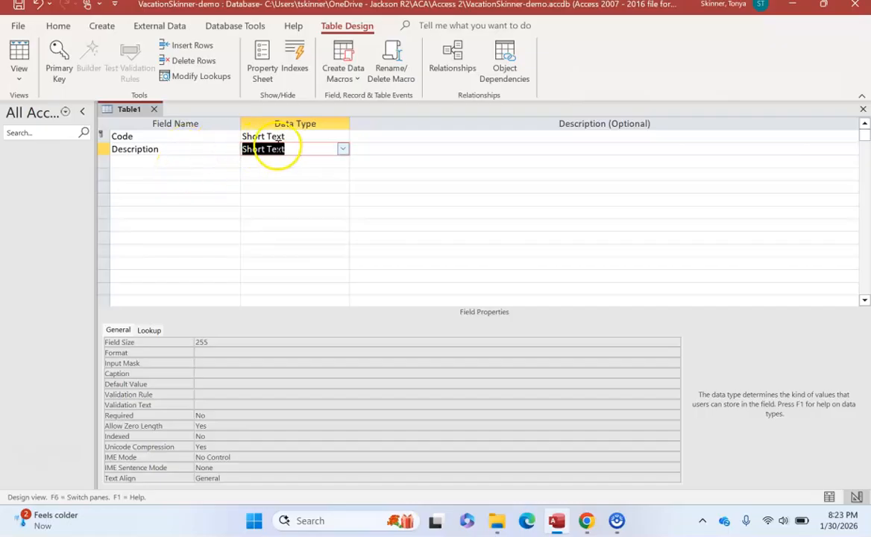
# Set the field size of the Code field to 1.
pyautogui.click(289, 139)
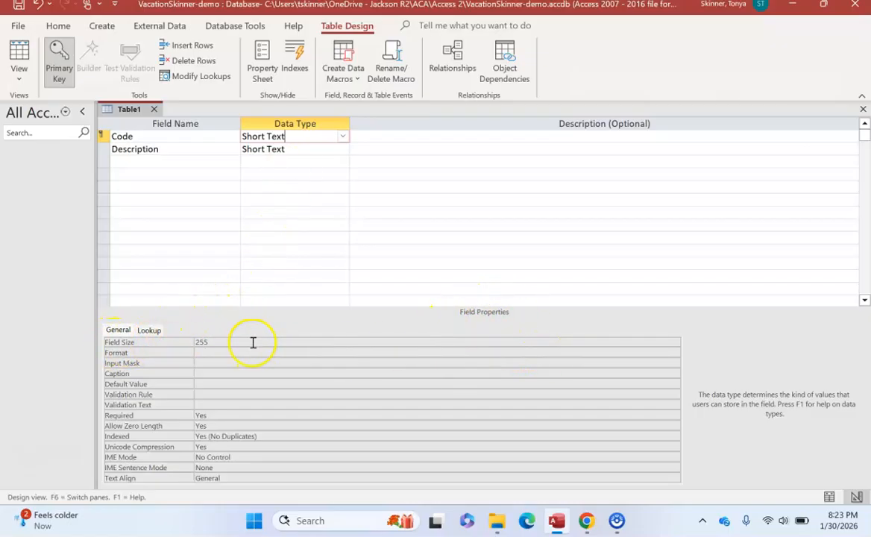
pyautogui.click(203, 343)
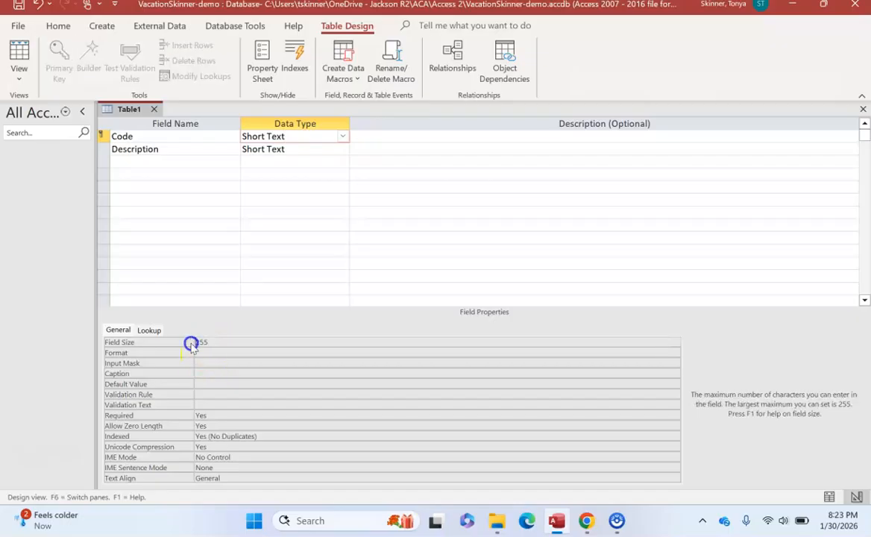
pyautogui.doubleClick(203, 342)
pyautogui.write('1')
pyautogui.click(214, 352)
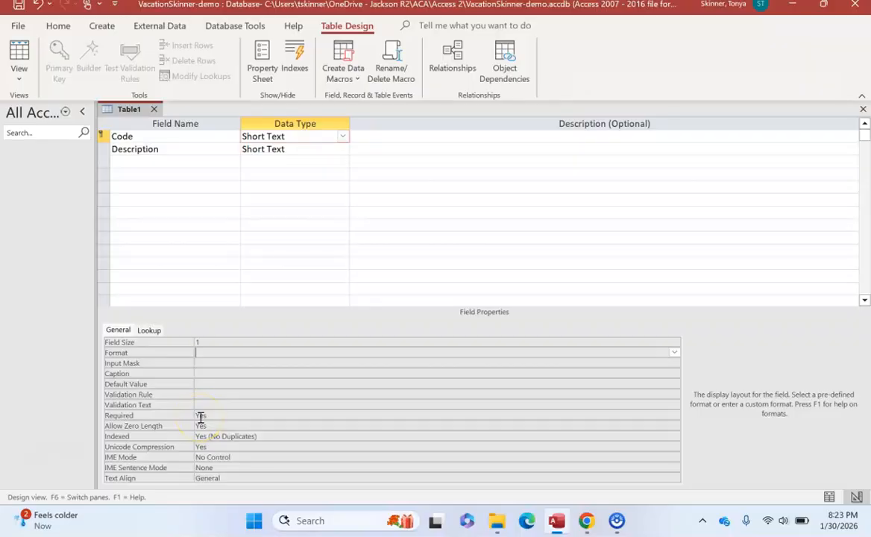
# Save the table as VacaCodes and close it.
pyautogui.rightClick(130, 109)
pyautogui.click(146, 115)
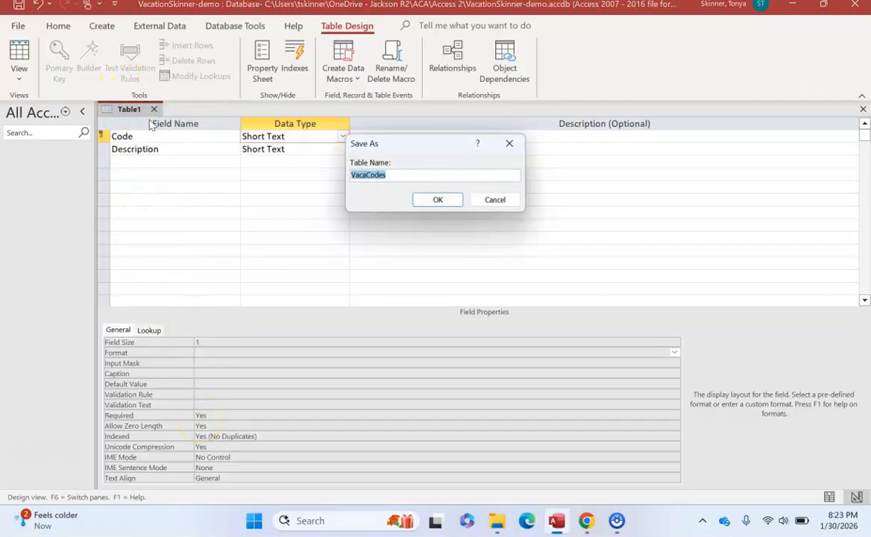
pyautogui.click(442, 200)
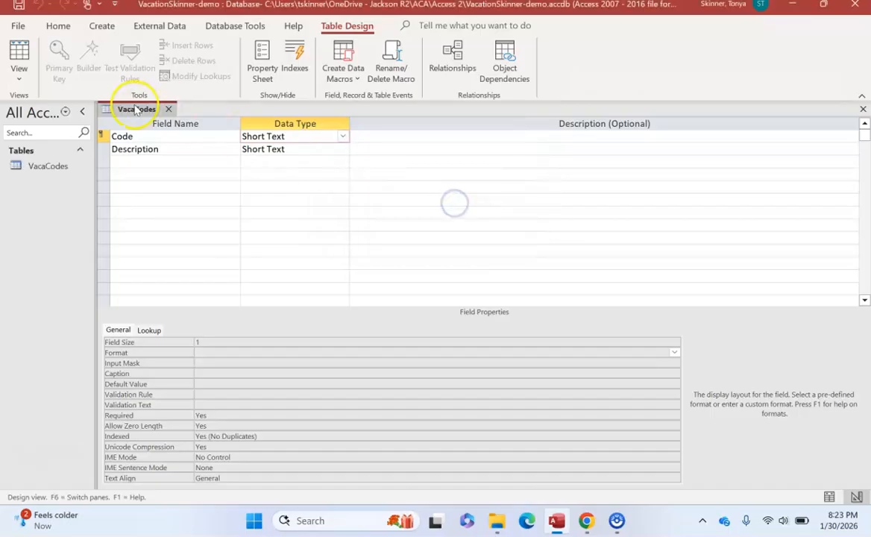
pyautogui.click(168, 109)
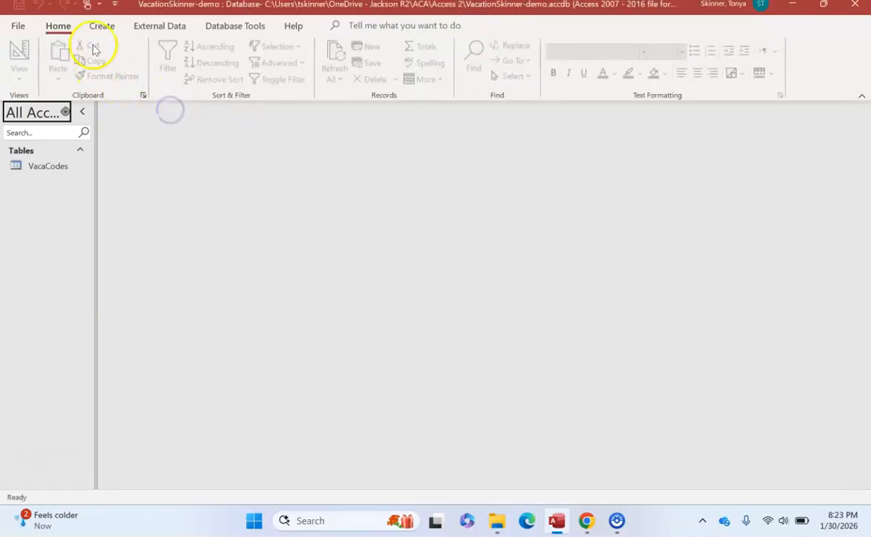
# Start another table in Design view with a CustomerID field of type AutoNumber as its primary key.
pyautogui.click(102, 25)
pyautogui.click(103, 70)
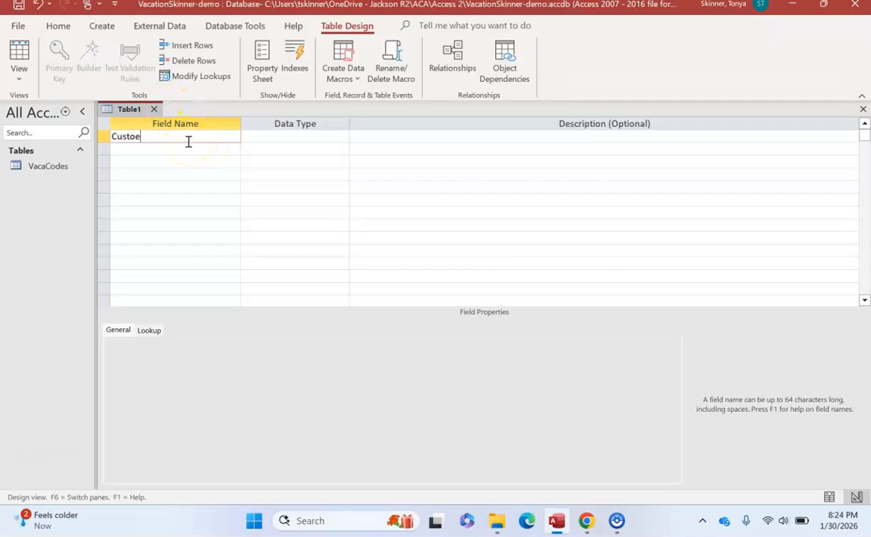
pyautogui.write('CustomerID')
pyautogui.press('Tab')
pyautogui.write('Au')
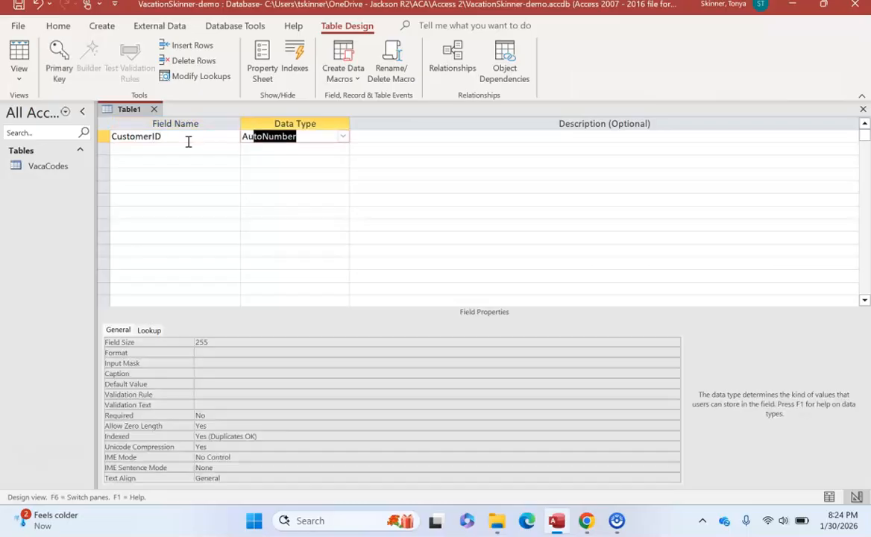
pyautogui.click(59, 69)
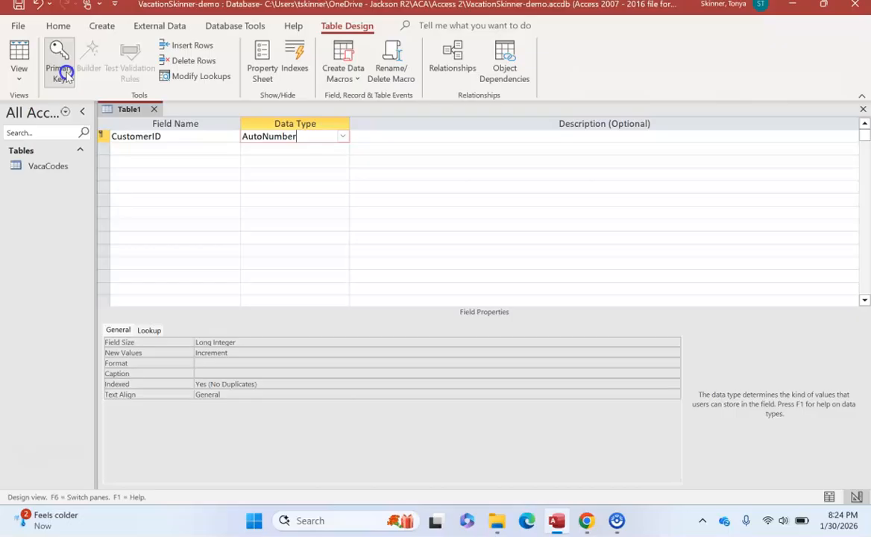
# Add the fields FirstName, LastName and VacationID below CustomerID, all with the Short Text data type.
pyautogui.click(156, 146)
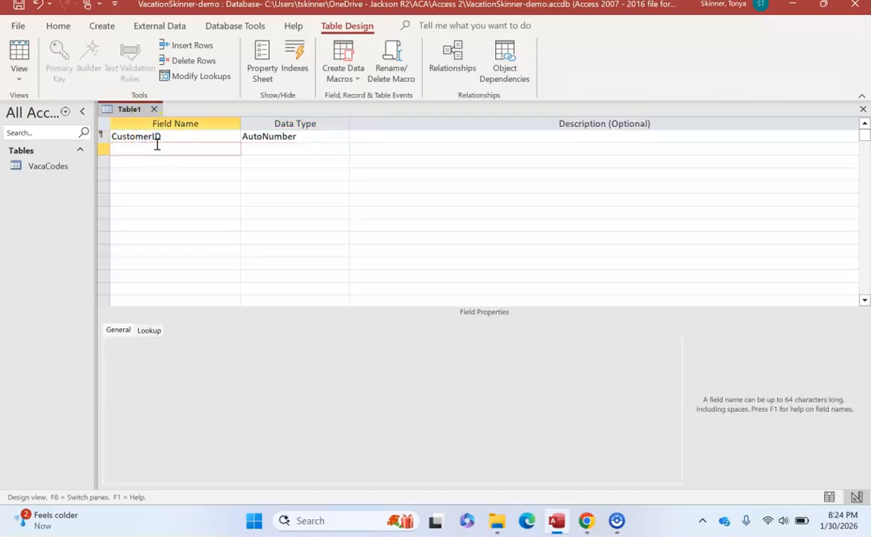
pyautogui.write('FirstName')
pyautogui.press('Tab')
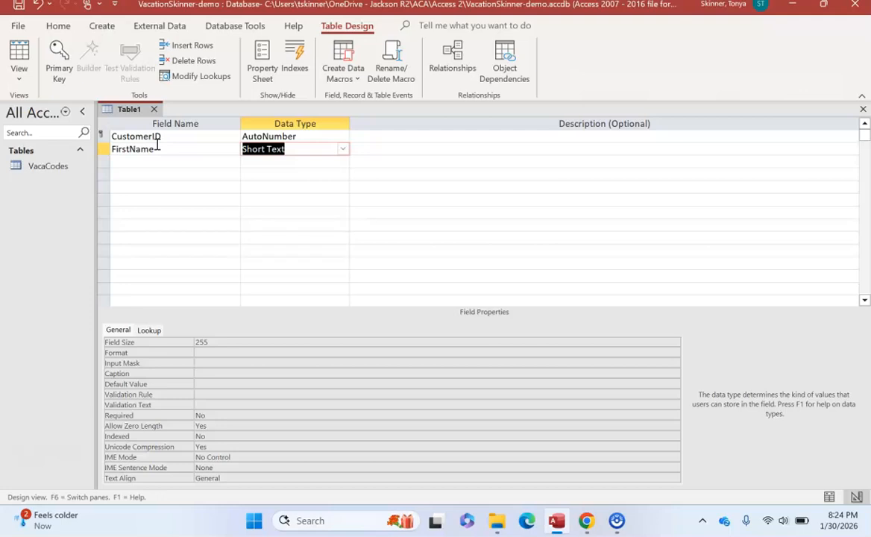
pyautogui.press('Tab')
pyautogui.press('Tab')
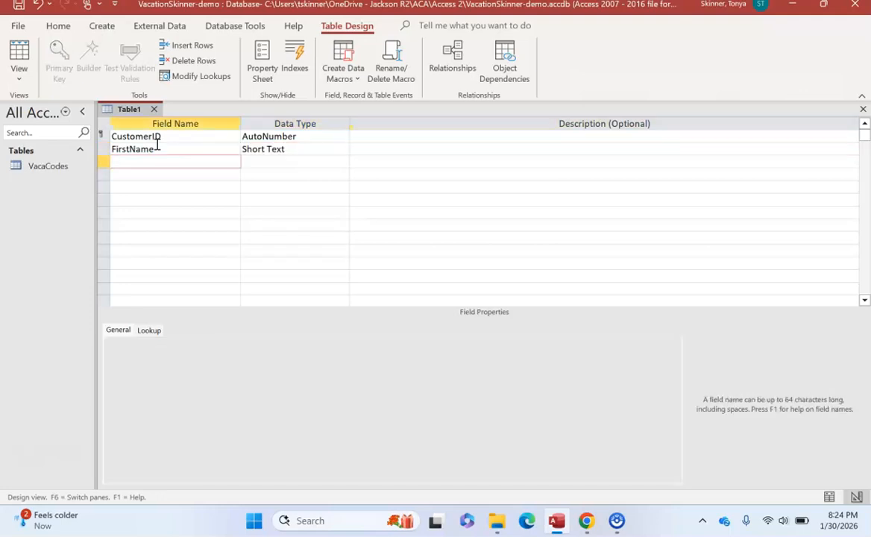
pyautogui.write('LastName')
pyautogui.press('Tab')
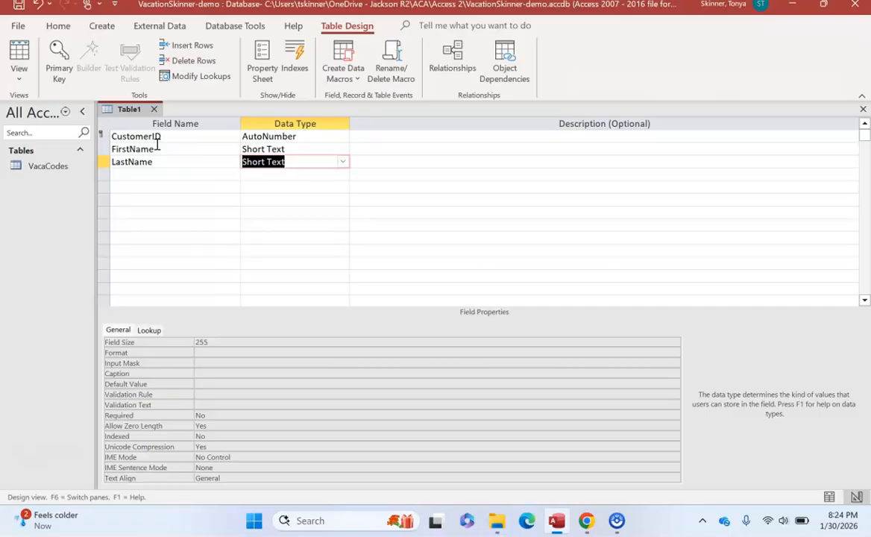
pyautogui.press('Tab')
pyautogui.press('Tab')
pyautogui.write('V')
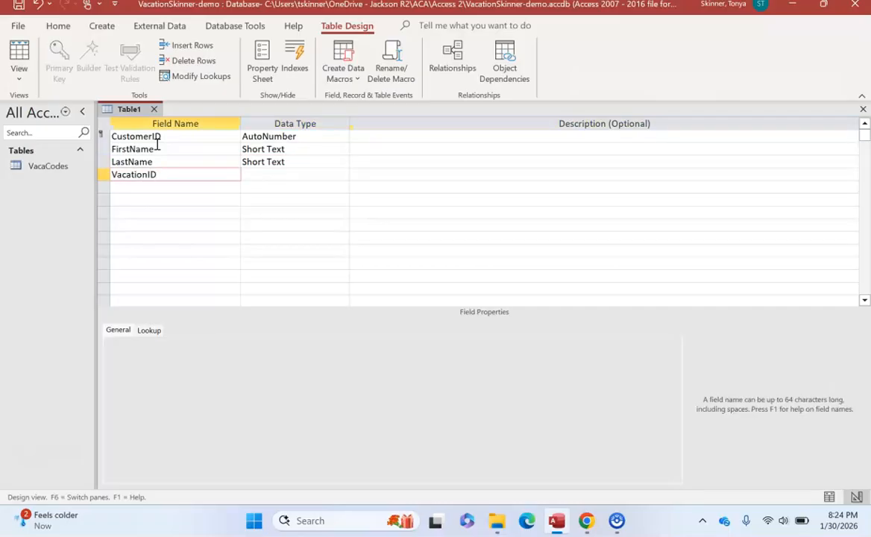
pyautogui.press('Tab')
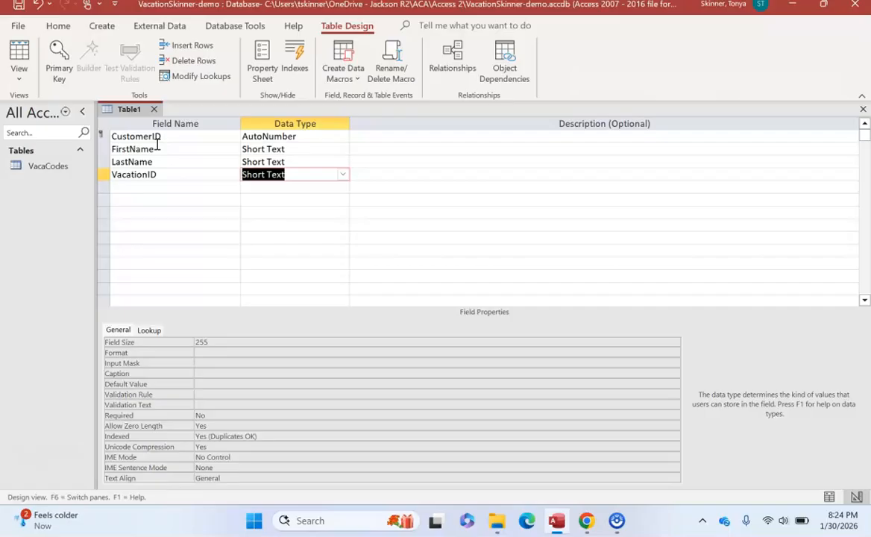
# Save the second table under the name CustomerID and close it.
pyautogui.rightClick(124, 112)
pyautogui.click(138, 119)
pyautogui.write('CustomerID')
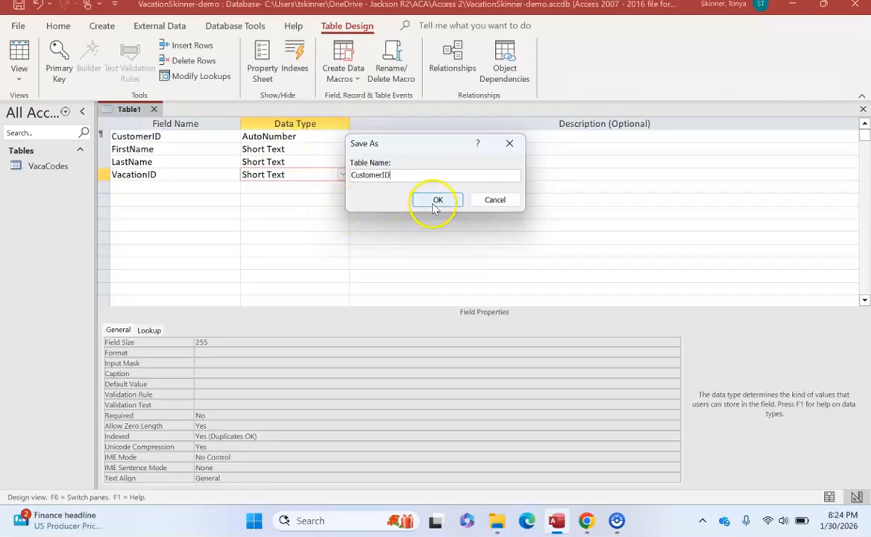
pyautogui.click(437, 200)
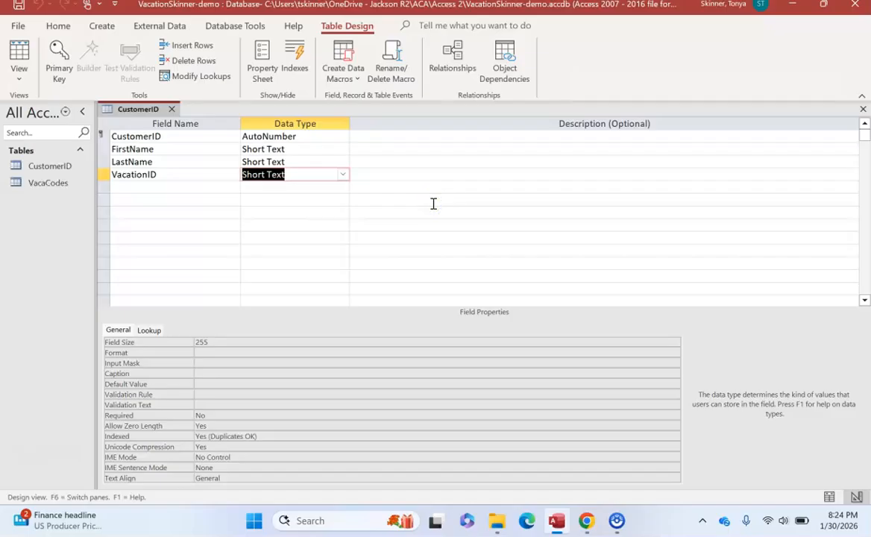
pyautogui.click(172, 110)
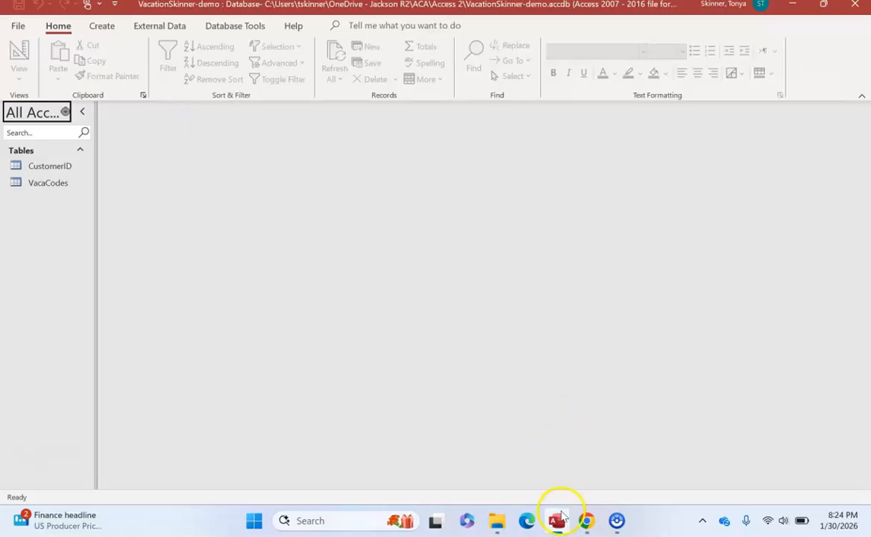
# Switch to Chrome, open the Intro-Support-Vacations spreadsheet linked on the assignment page, and download it.
pyautogui.moveTo(587, 520)
pyautogui.click(584, 498)
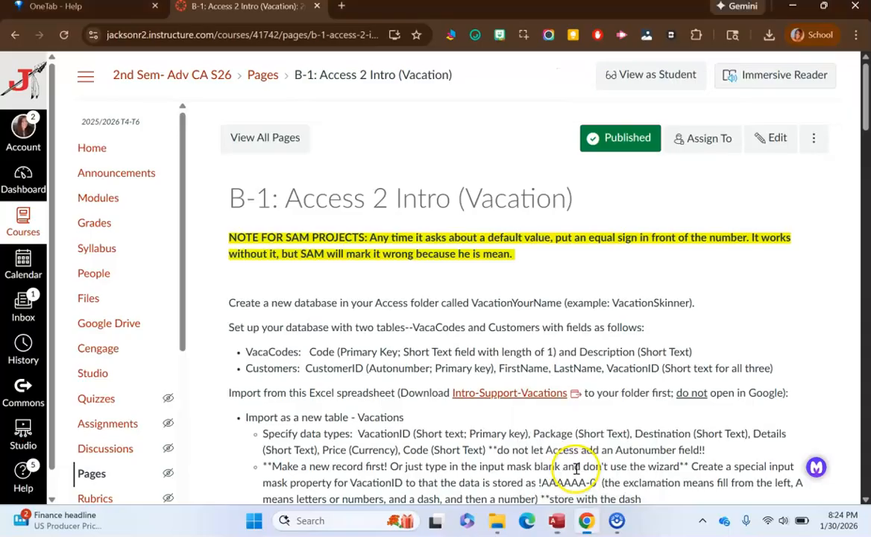
pyautogui.click(497, 398)
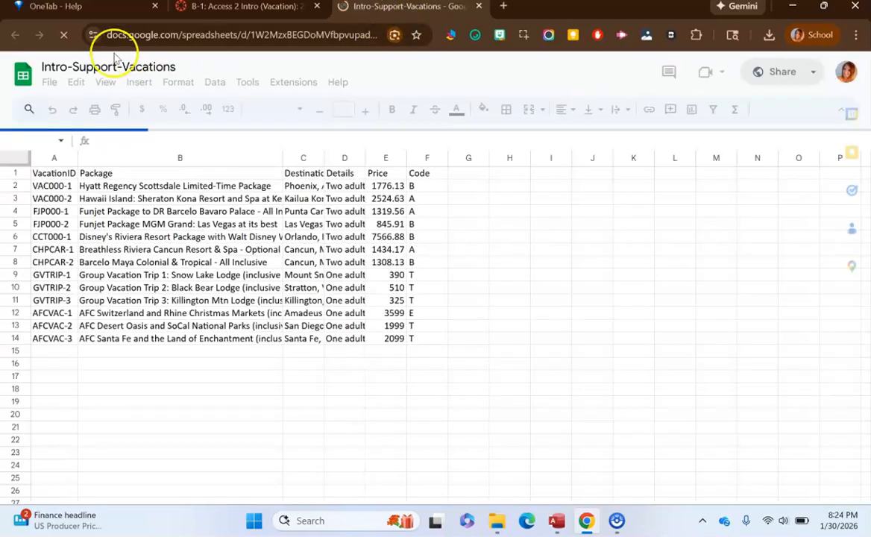
pyautogui.click(49, 82)
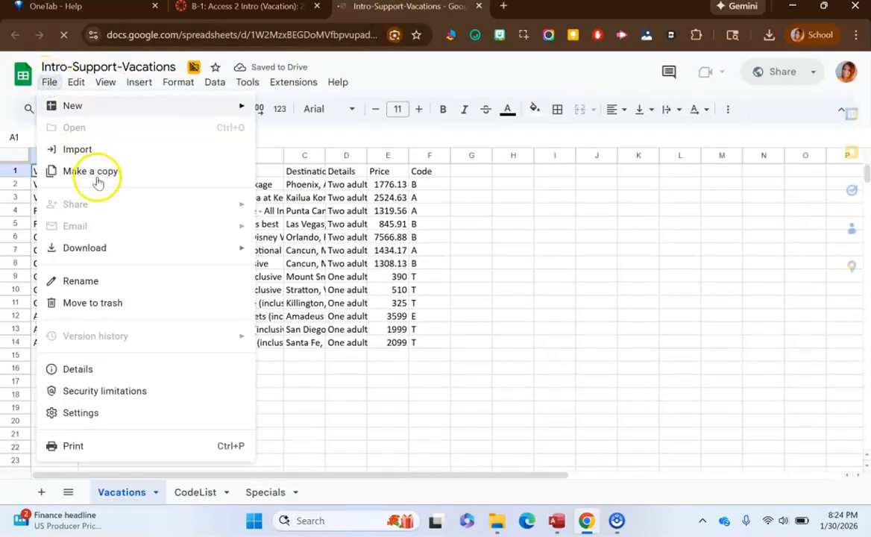
pyautogui.moveTo(96, 252)
pyautogui.click(302, 258)
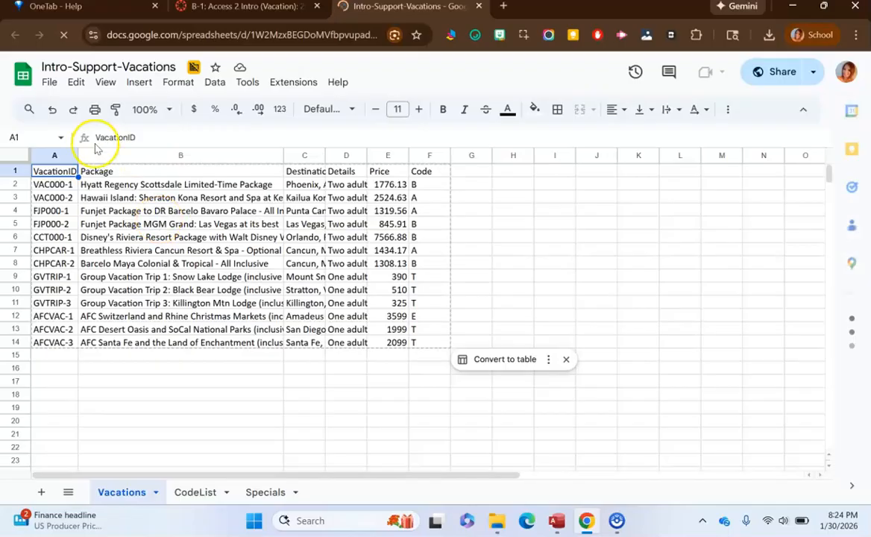
# Check the download formats offered for the Intro-Support-Vacations spreadsheet, including Microsoft Excel (.xlsx), and close its browser tab.
pyautogui.click(46, 82)
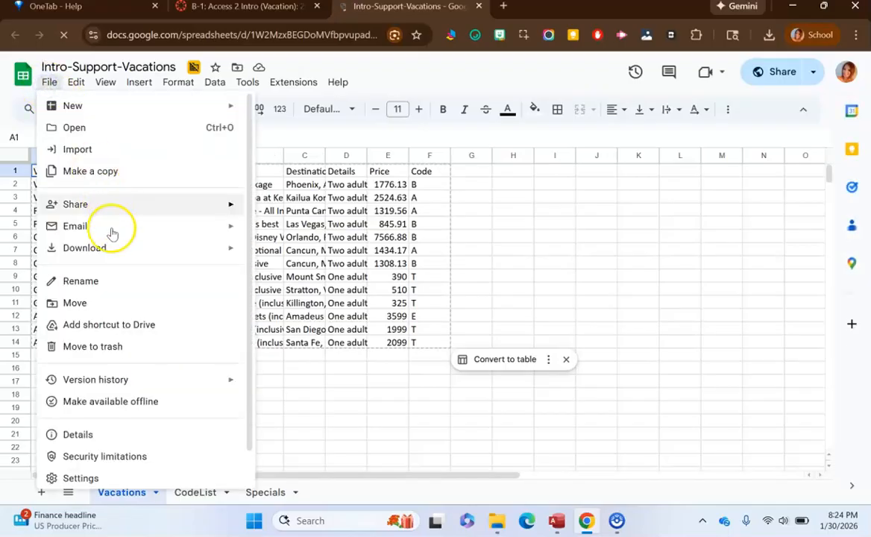
pyautogui.moveTo(117, 254)
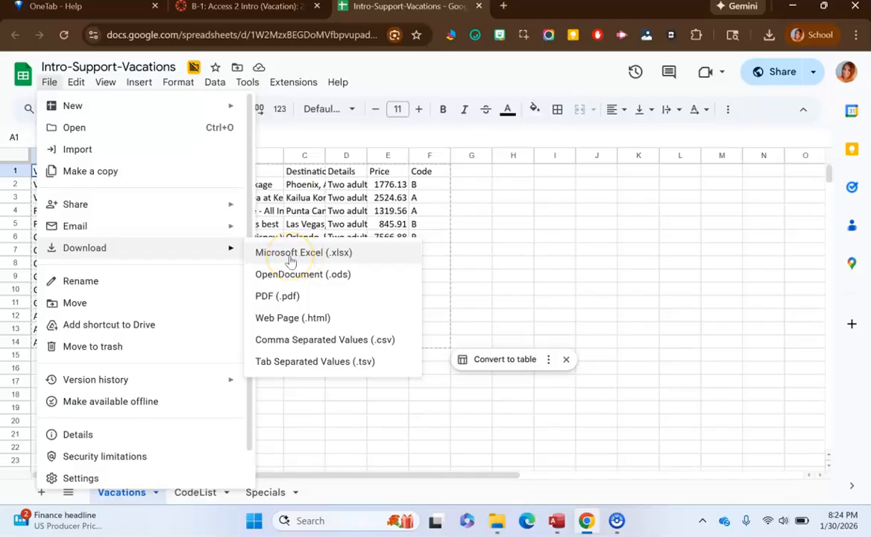
pyautogui.click(479, 7)
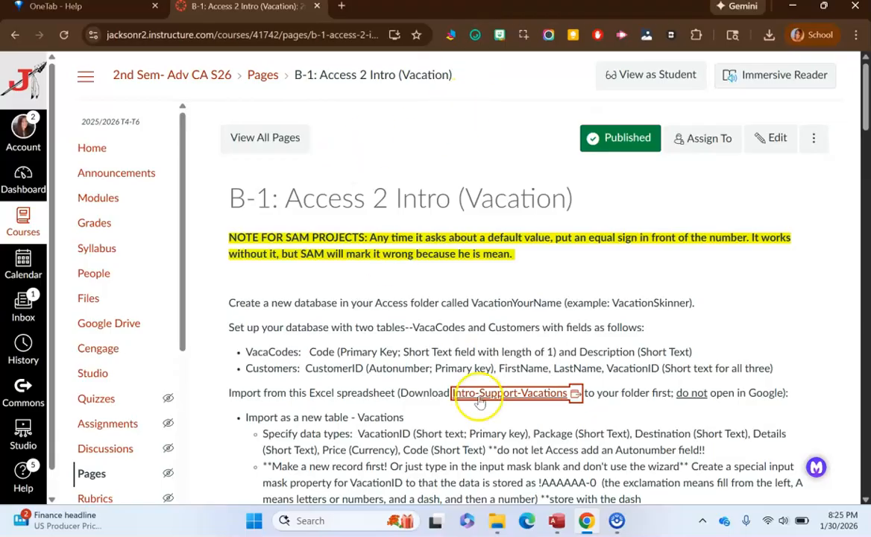
# Switch to Access and start importing external data from an Excel file.
pyautogui.hotkey('alt', 'Tab')
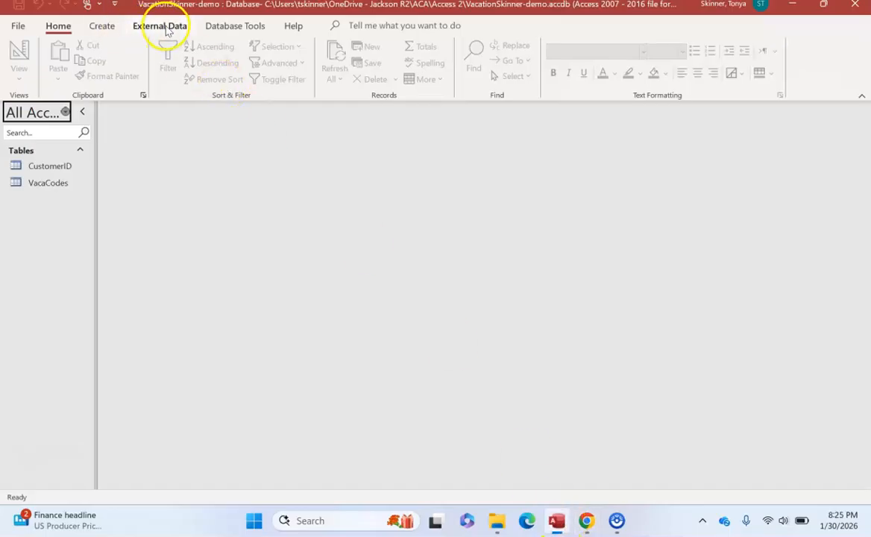
pyautogui.click(166, 27)
pyautogui.click(22, 71)
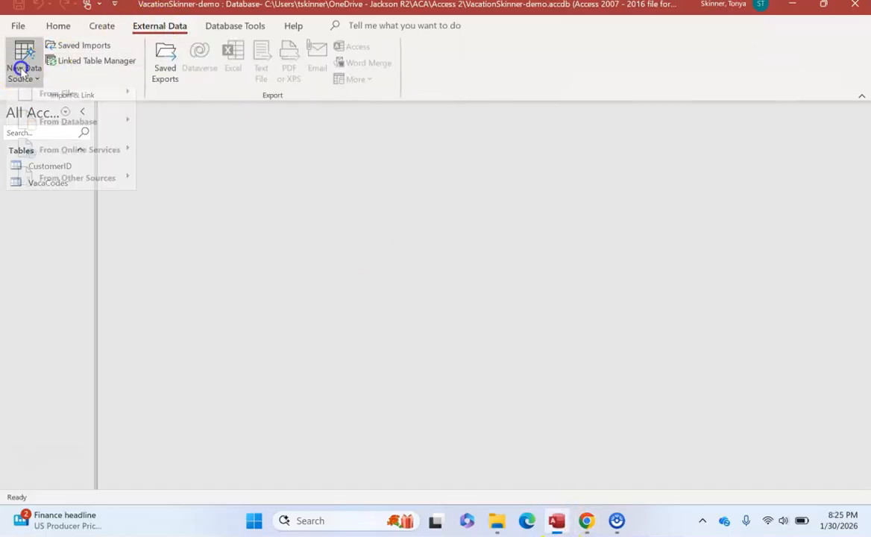
pyautogui.moveTo(64, 109)
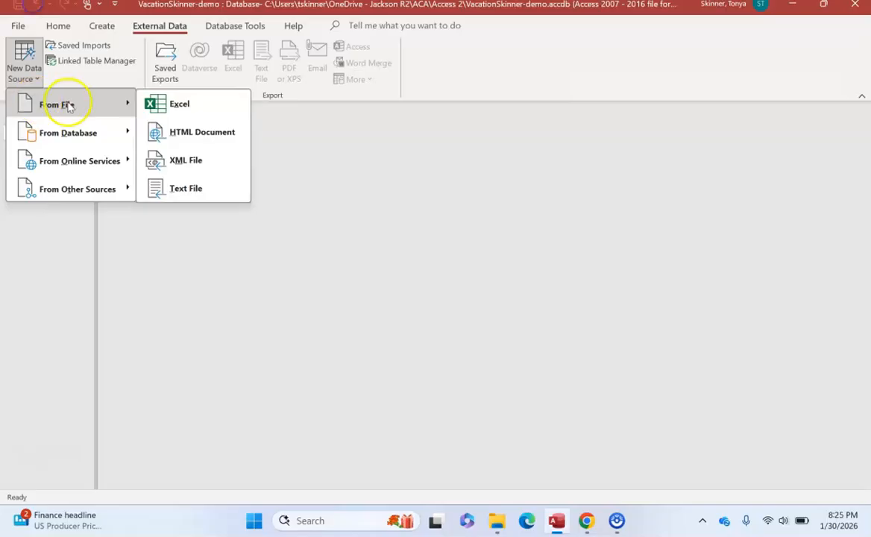
pyautogui.click(174, 113)
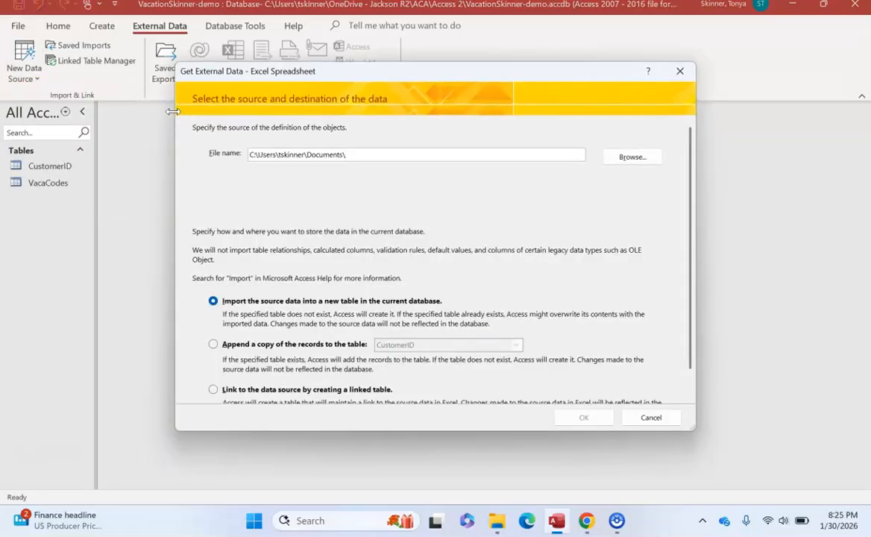
# Choose the Intro-Support-Vacations workbook in the OneDrive ACA\Access 2 folder as the import source.
pyautogui.click(625, 159)
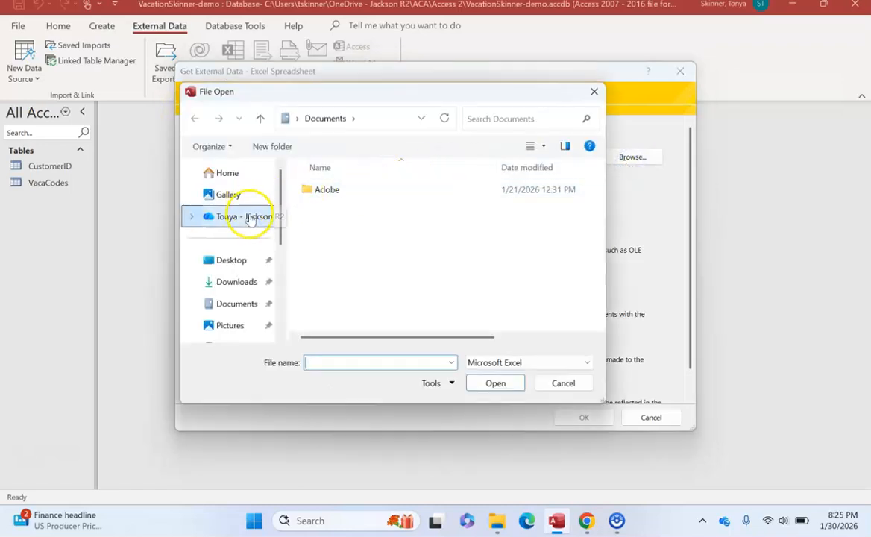
pyautogui.click(250, 218)
pyautogui.doubleClick(320, 191)
pyautogui.click(323, 234)
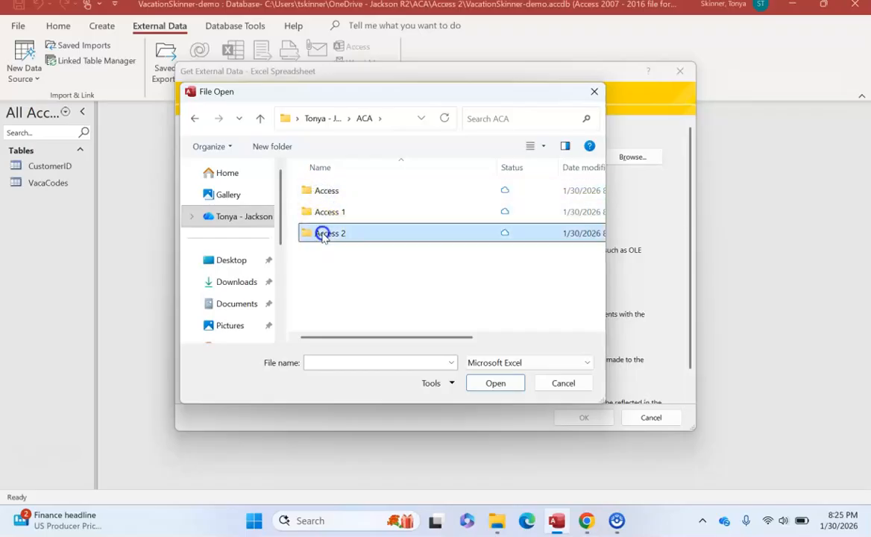
pyautogui.doubleClick(323, 234)
pyautogui.click(325, 191)
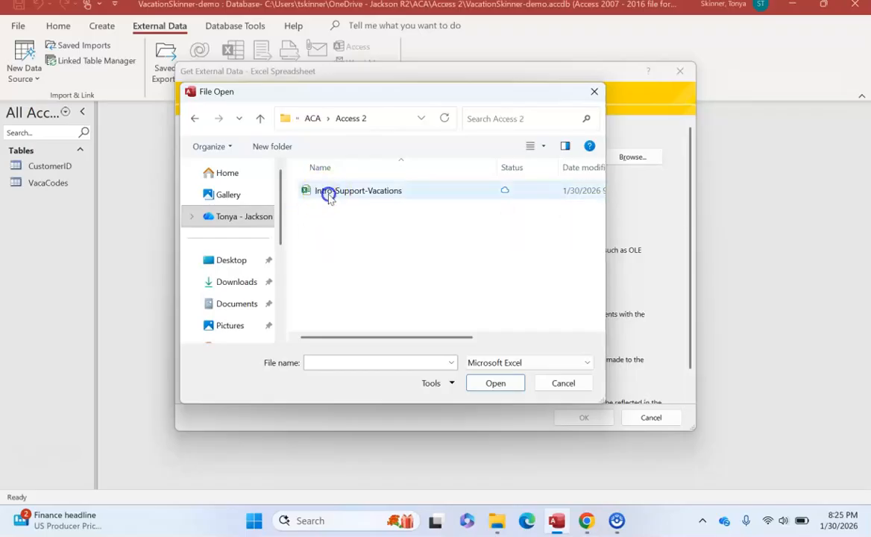
pyautogui.click(497, 385)
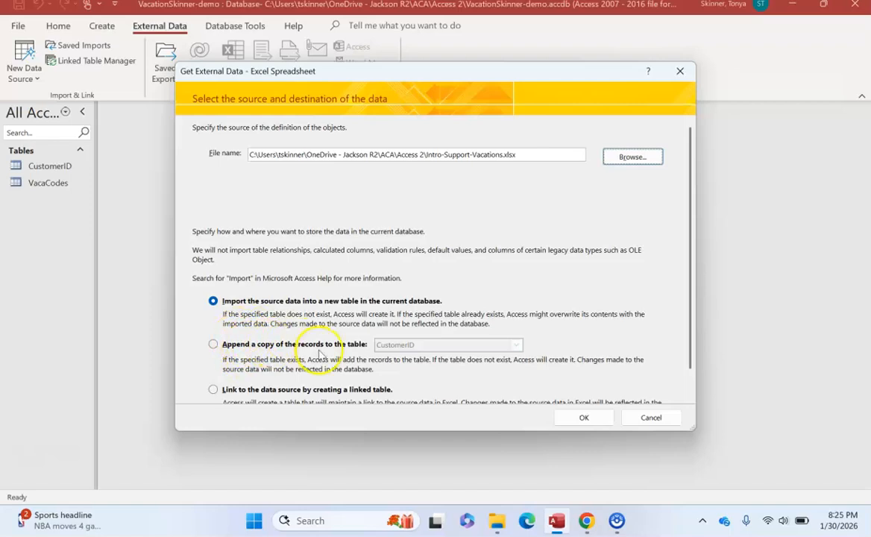
pyautogui.click(629, 158)
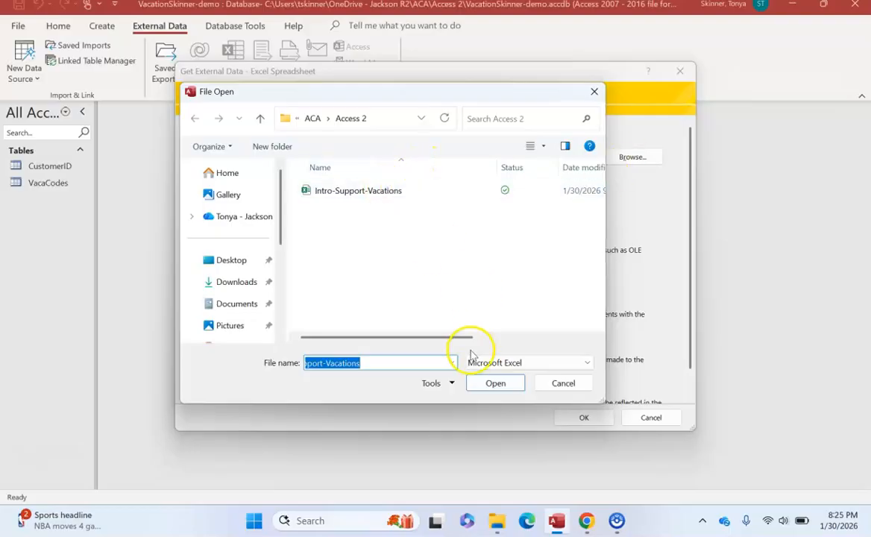
pyautogui.click(505, 387)
# Import the Vacations worksheet into a new table, using the first row as column headings.
pyautogui.click(583, 420)
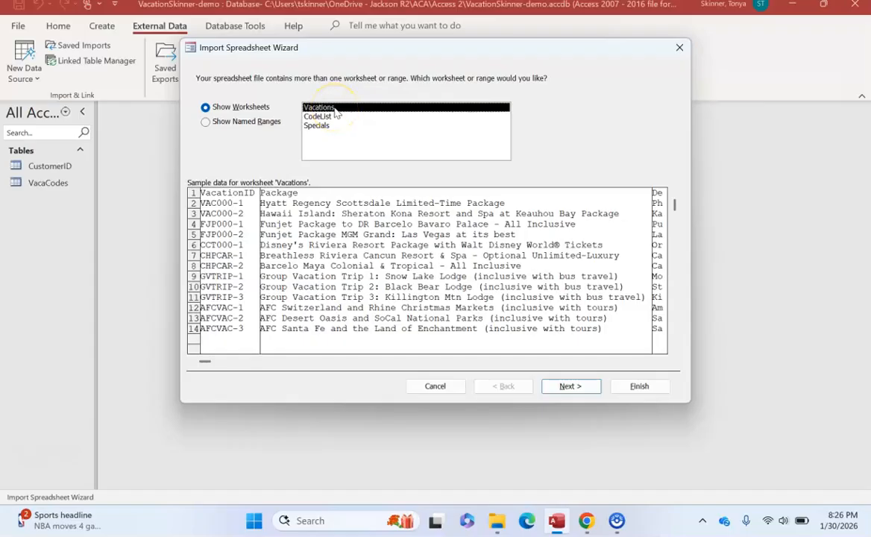
pyautogui.click(566, 388)
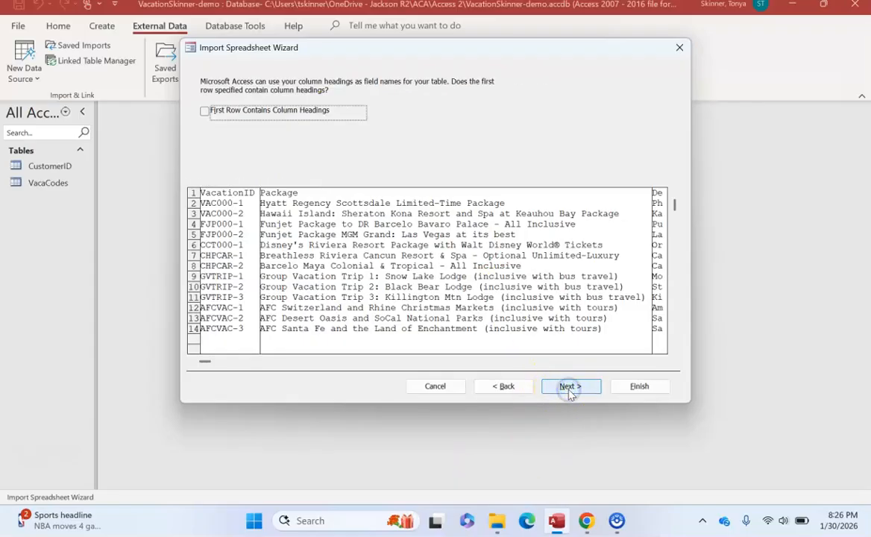
pyautogui.click(322, 112)
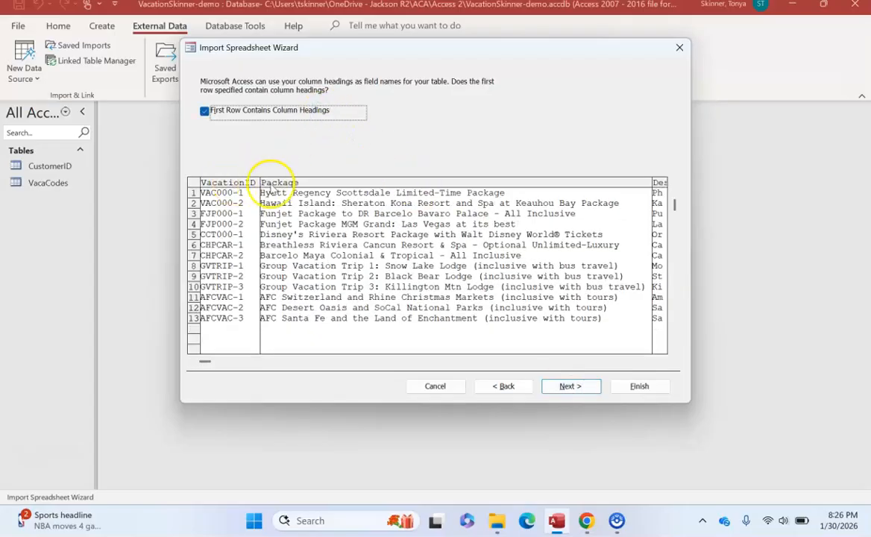
pyautogui.click(564, 385)
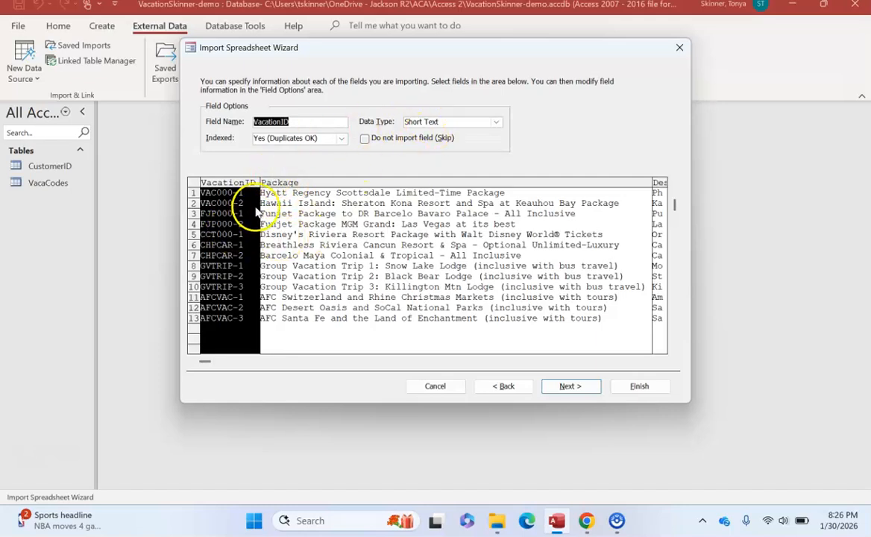
# Review the field options of the imported columns and set the Price field's data type to Currency, keeping Code as Short Text.
pyautogui.click(288, 191)
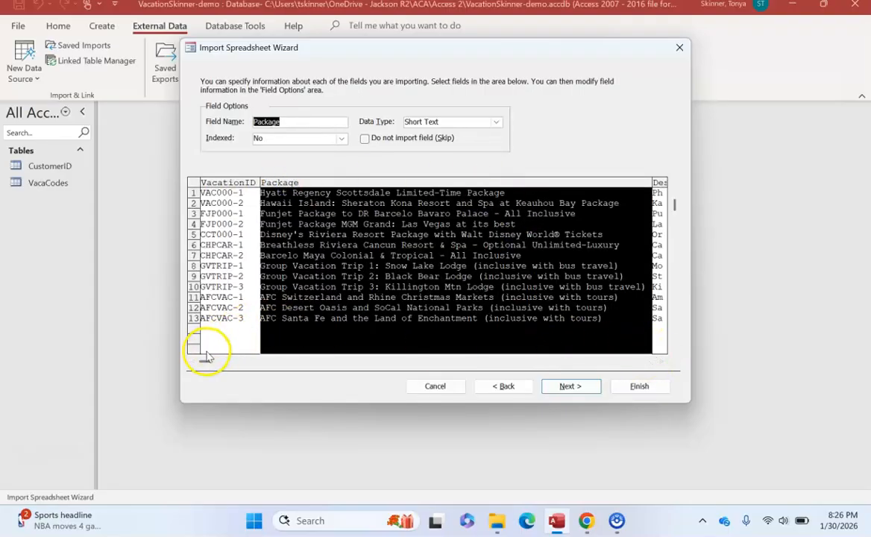
pyautogui.moveTo(205, 360); pyautogui.dragTo(660, 359)
pyautogui.click(587, 293)
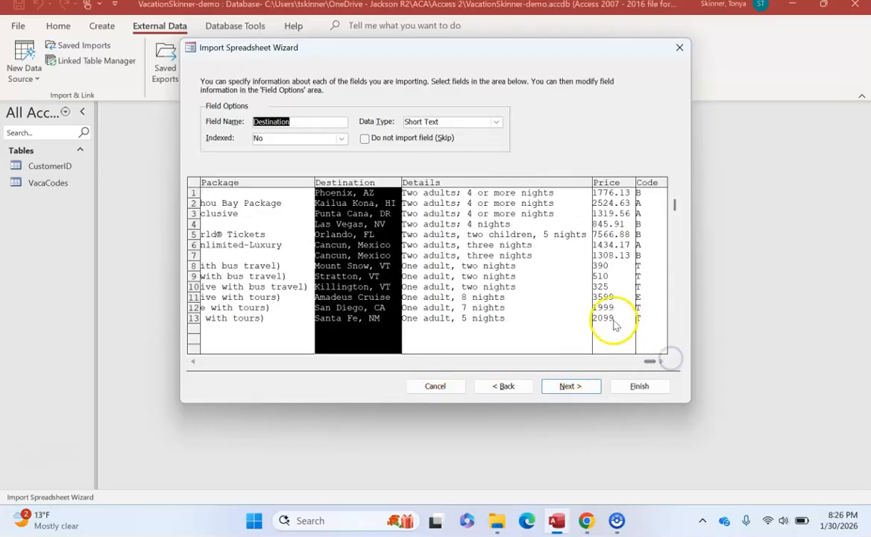
pyautogui.click(614, 321)
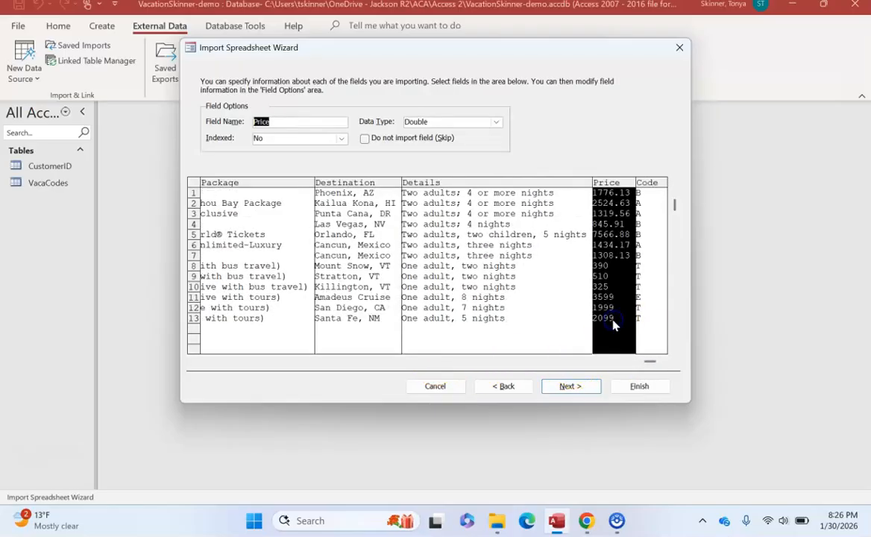
pyautogui.click(497, 122)
pyautogui.click(468, 172)
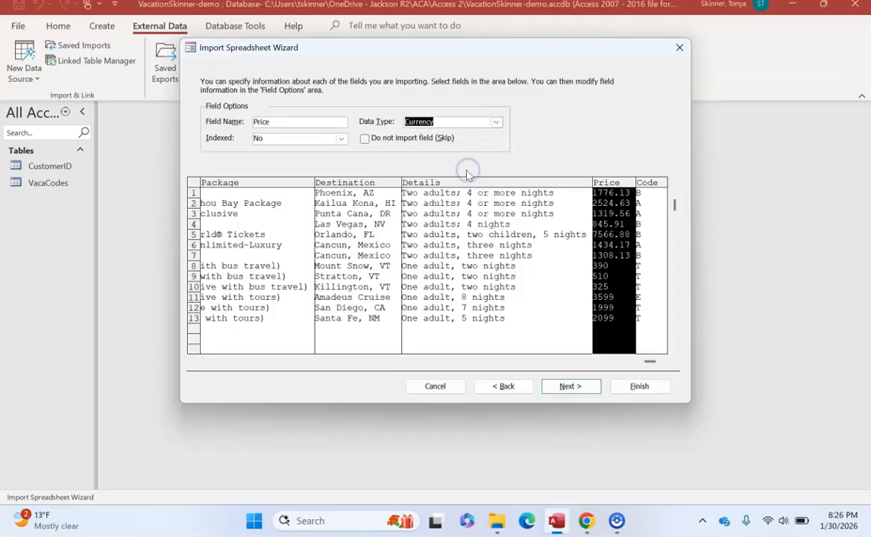
pyautogui.click(650, 216)
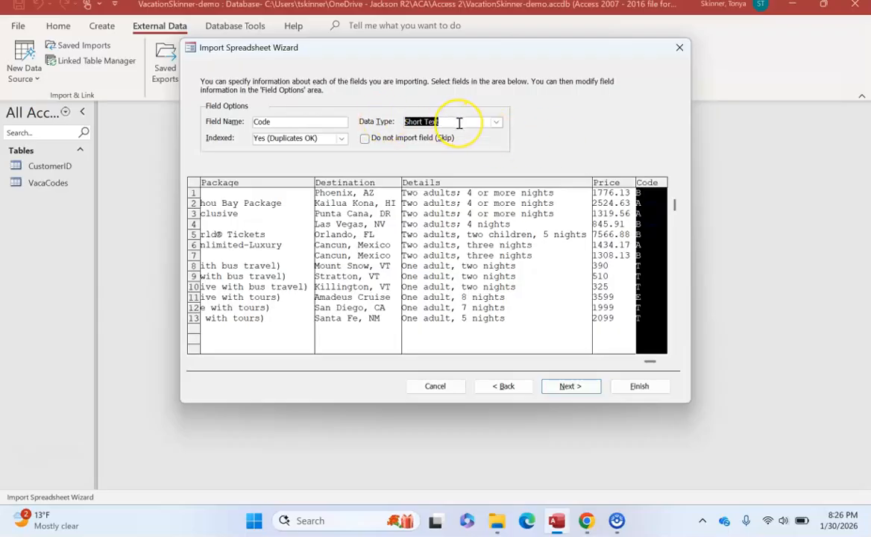
pyautogui.click(570, 385)
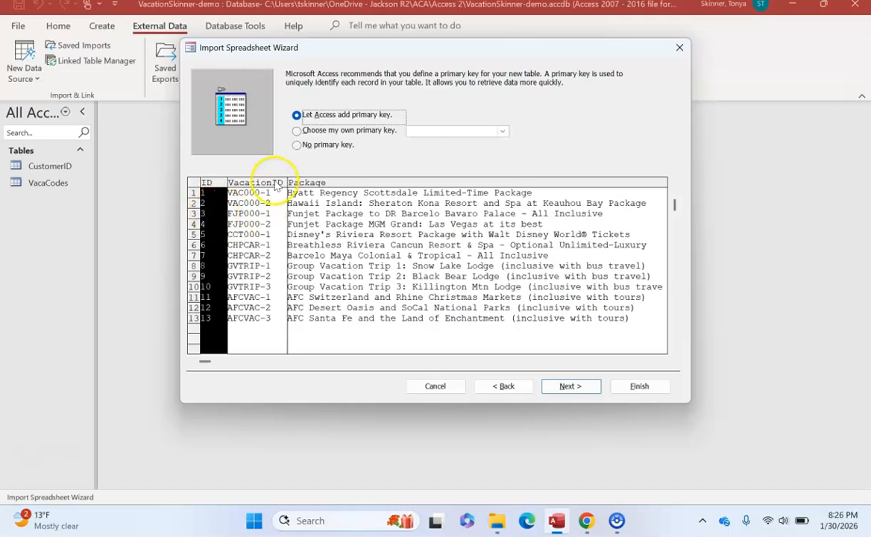
# Choose VacationID as the primary key and finish the import to the Vacations table without saving the import steps.
pyautogui.click(302, 131)
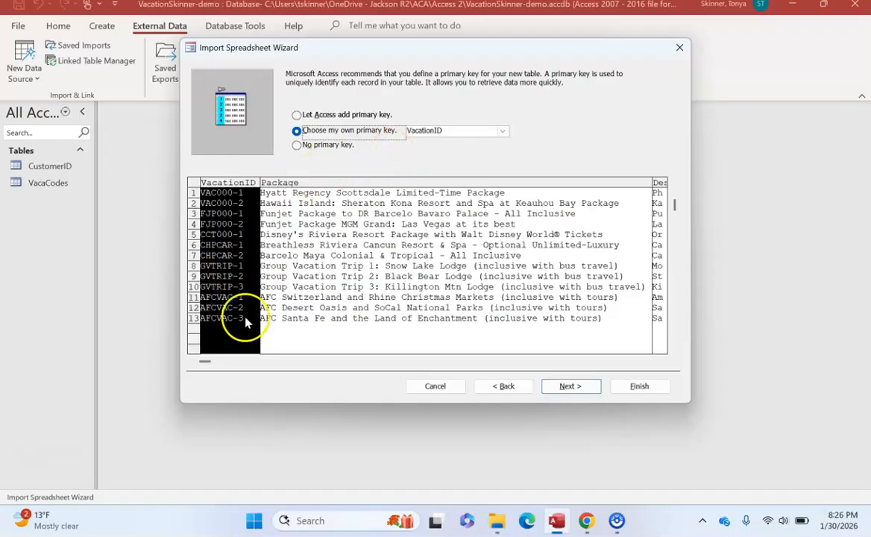
pyautogui.click(580, 391)
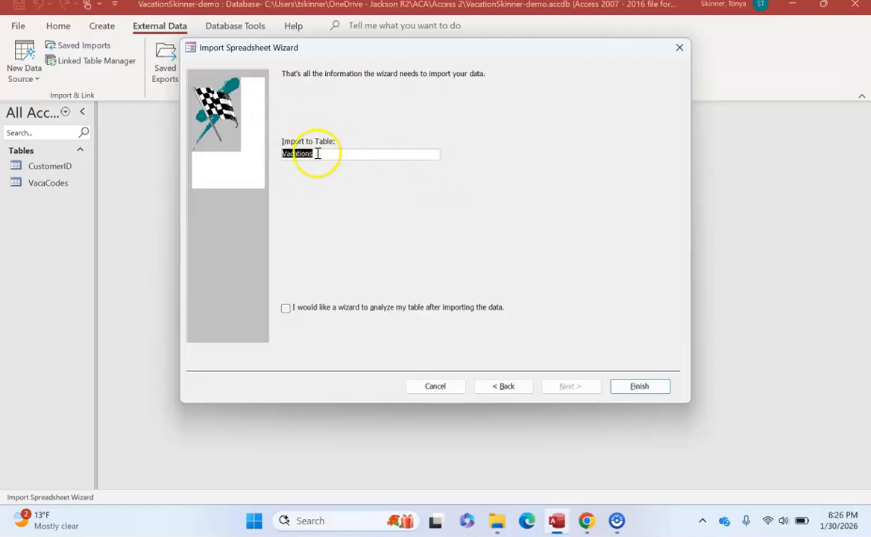
pyautogui.click(648, 394)
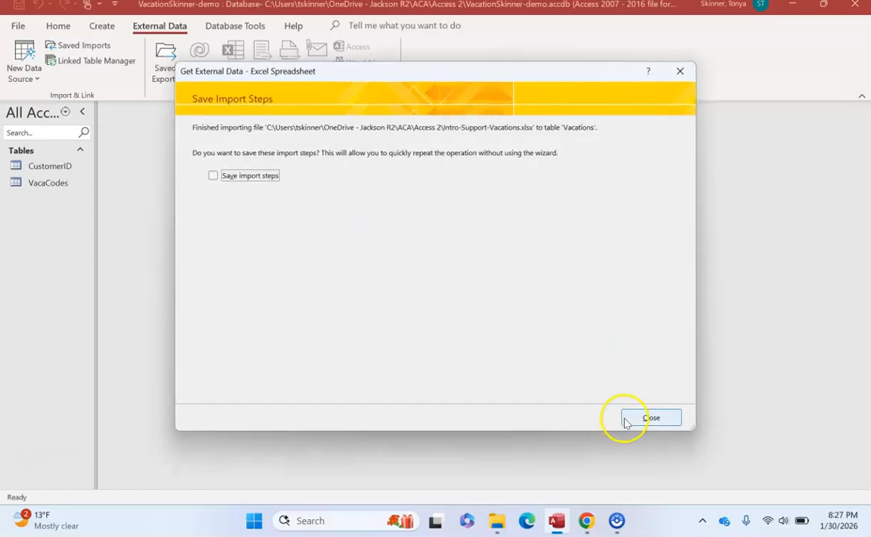
pyautogui.click(646, 421)
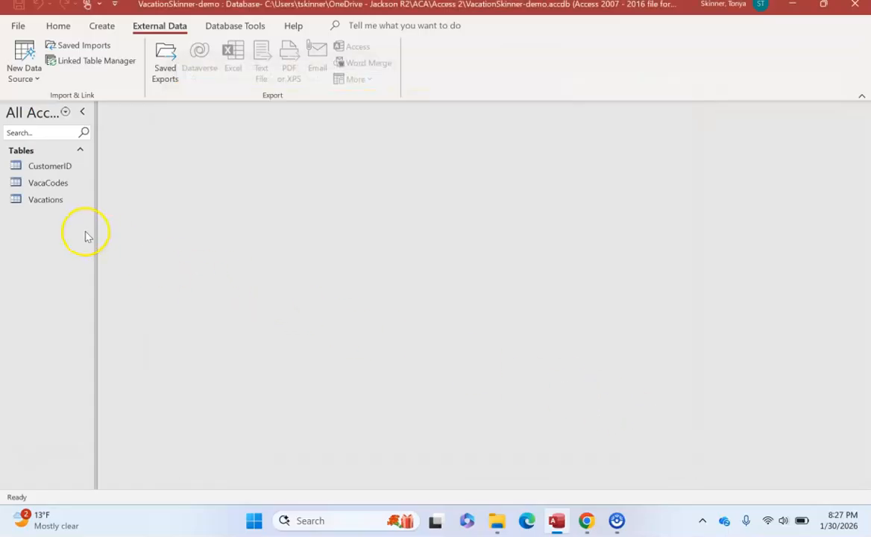
# Review the records in the imported Vacations table, and reopen the table in Design view.
pyautogui.doubleClick(49, 202)
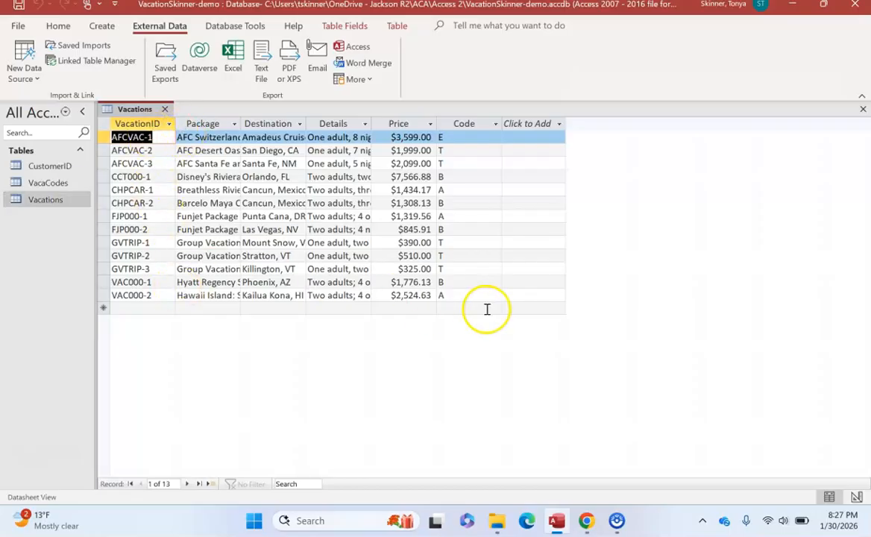
pyautogui.click(166, 109)
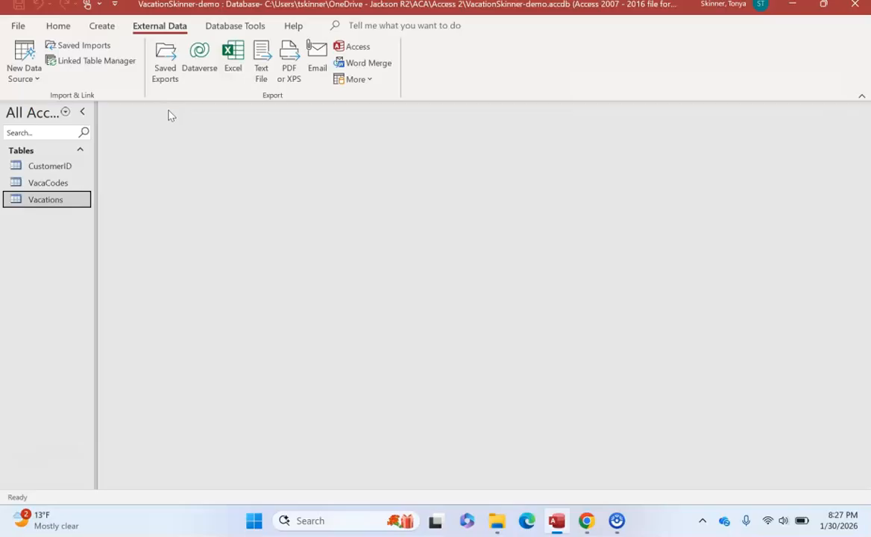
pyautogui.doubleClick(43, 198)
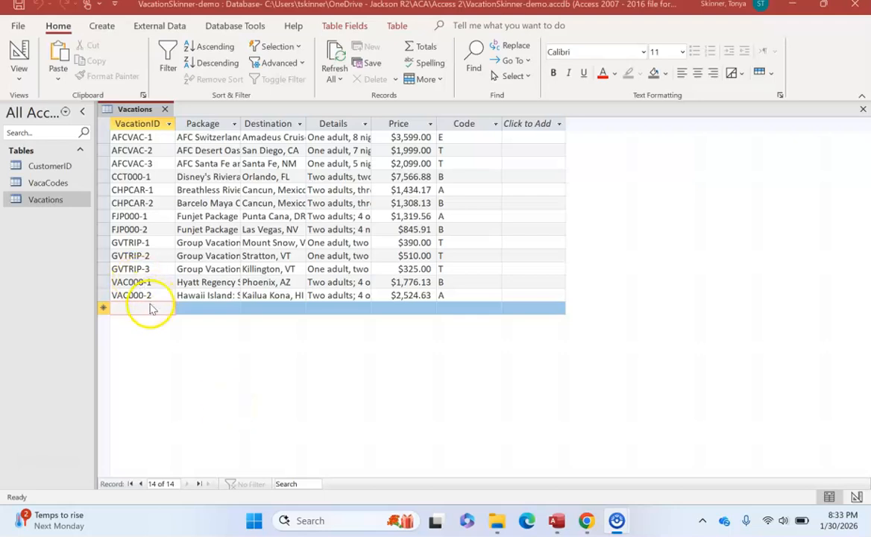
pyautogui.rightClick(138, 110)
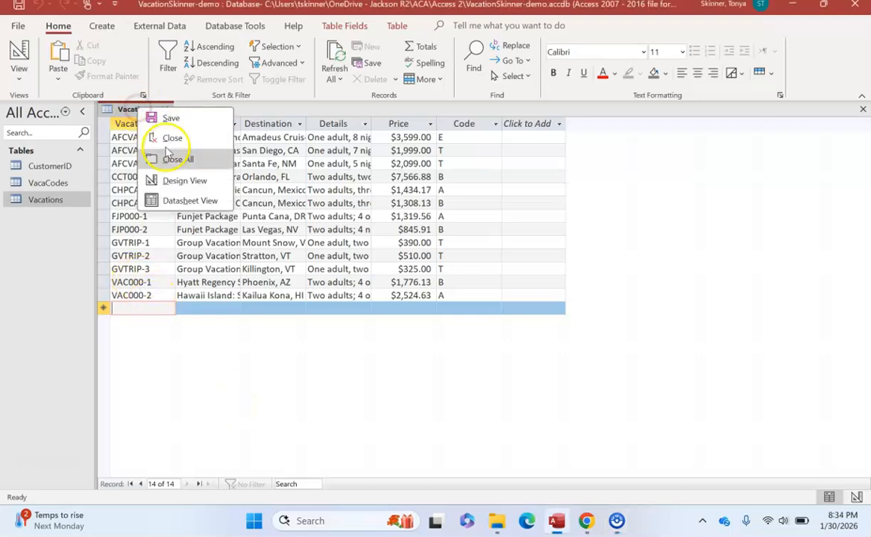
pyautogui.click(181, 181)
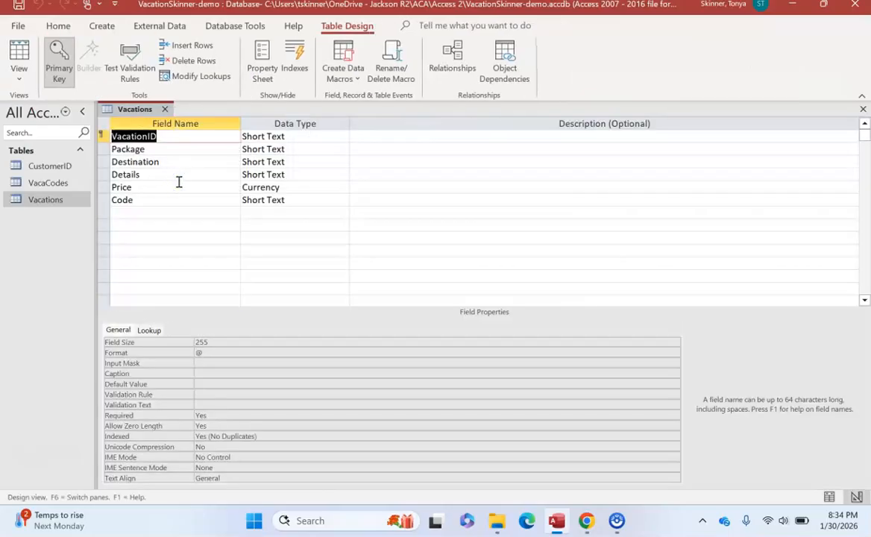
# Start the Input Mask Wizard for the VacationID field and open its mask list for editing.
pyautogui.click(155, 137)
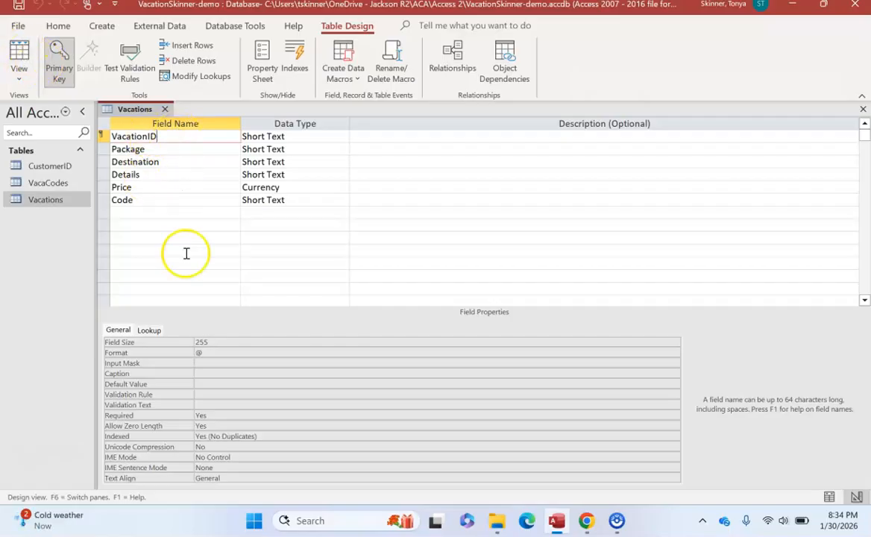
pyautogui.click(149, 365)
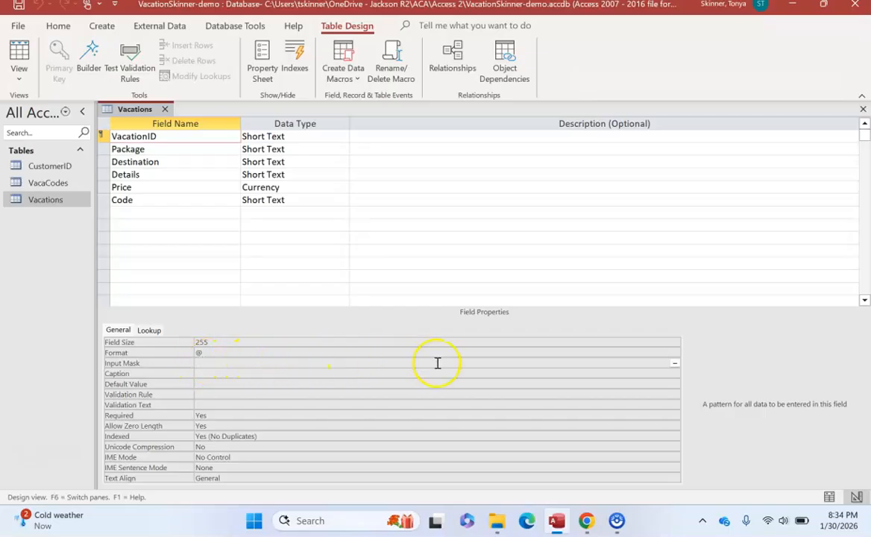
pyautogui.click(674, 365)
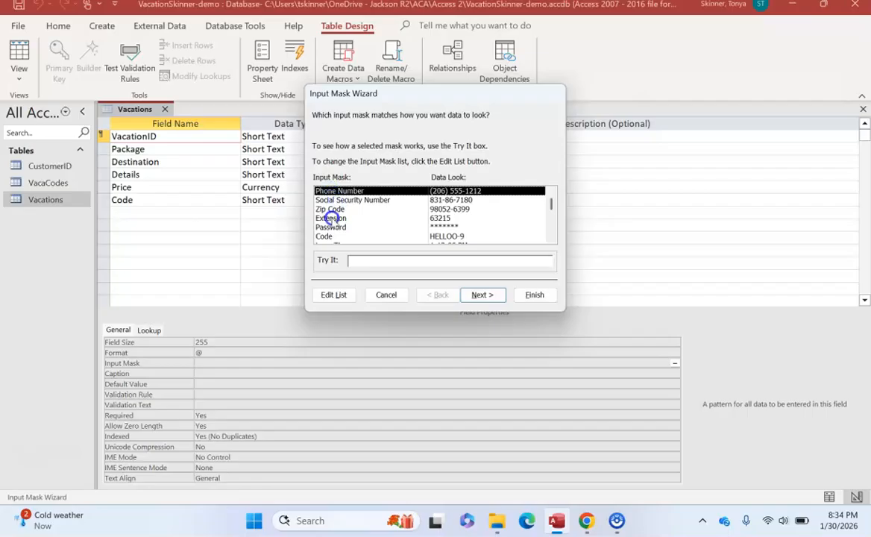
pyautogui.click(330, 215)
pyautogui.click(334, 295)
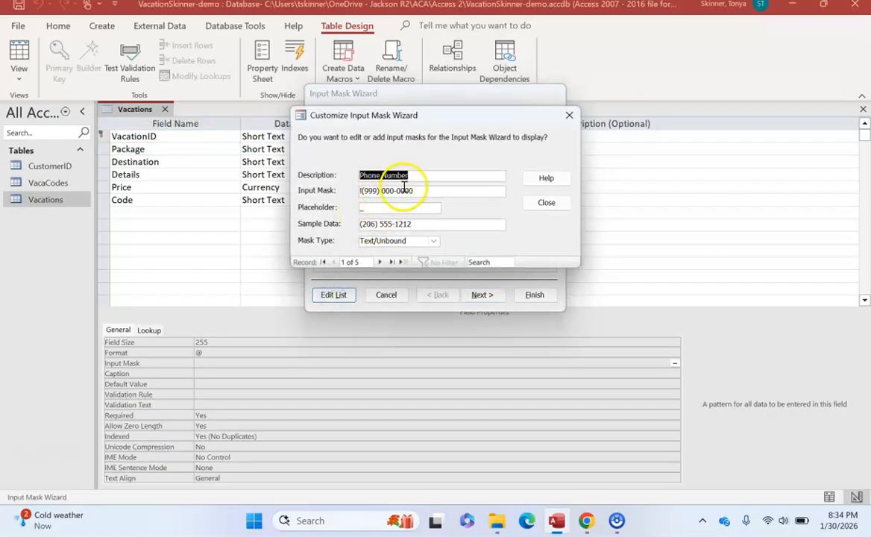
# Add a new blank mask entry after the existing ones and give it the description VacationIDList.
pyautogui.click(378, 263)
pyautogui.click(378, 262)
pyautogui.click(378, 263)
pyautogui.click(378, 263)
pyautogui.click(379, 262)
pyautogui.click(376, 177)
pyautogui.write('VacationIDList')
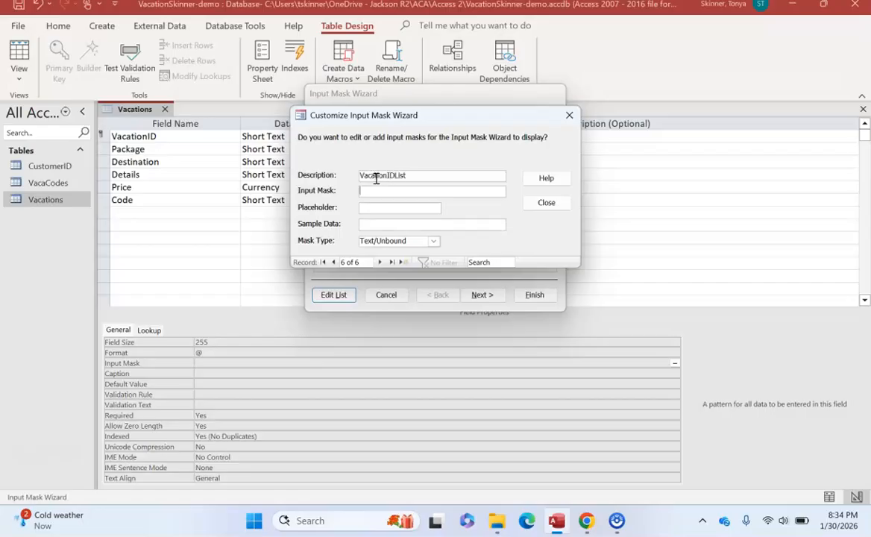
# Define the VacationIDList mask as !AAAAAA-0 with an underscore placeholder and sample data YAHOOO-1, and close the mask customization.
pyautogui.click(397, 190)
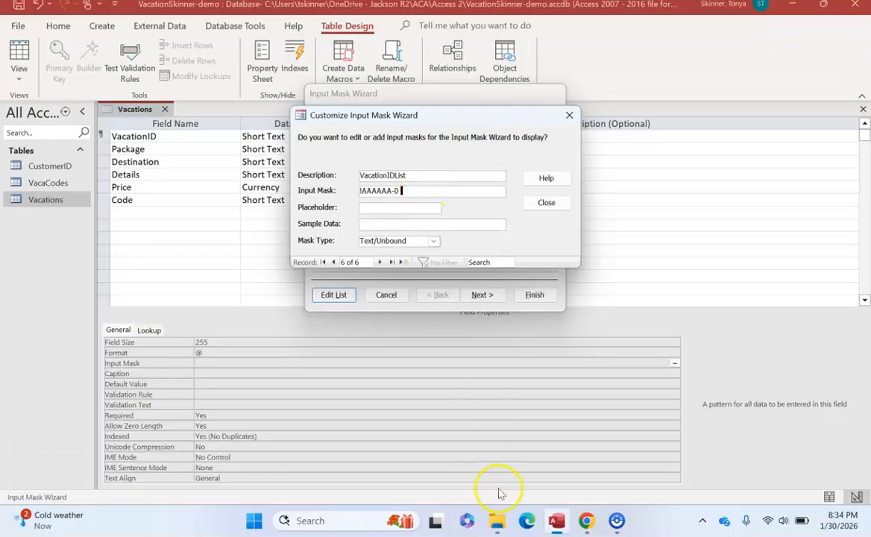
pyautogui.moveTo(557, 522)
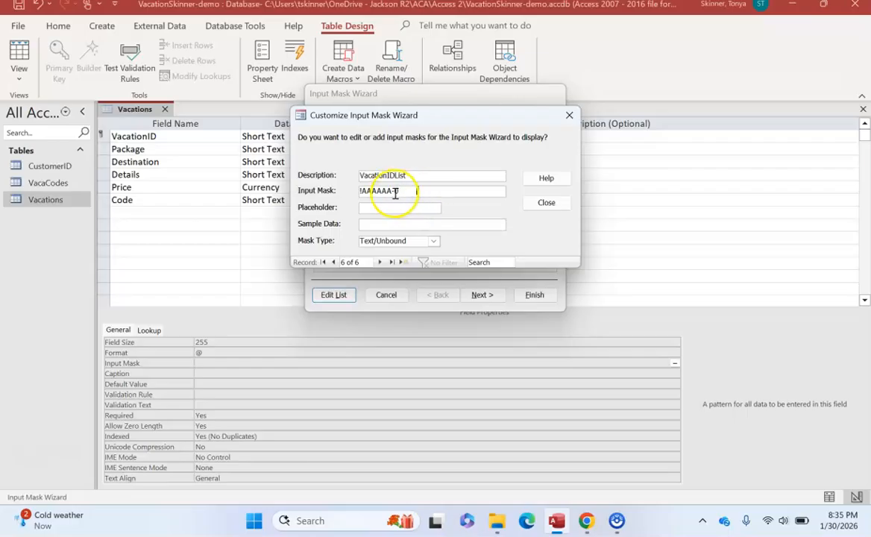
pyautogui.click(420, 194)
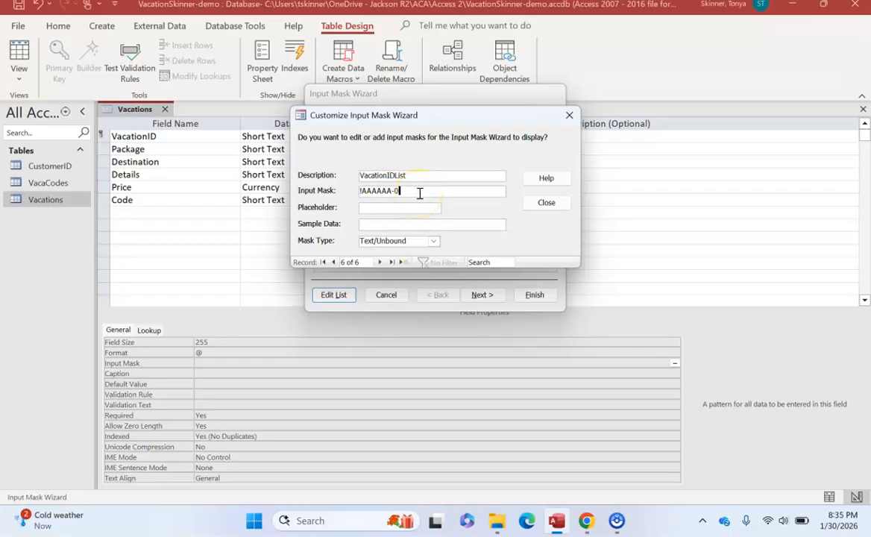
pyautogui.click(390, 193)
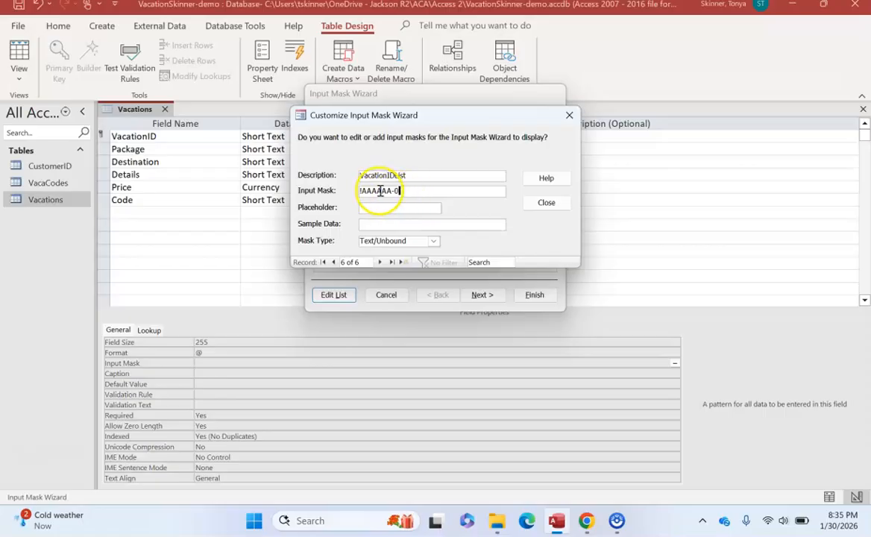
pyautogui.click(385, 206)
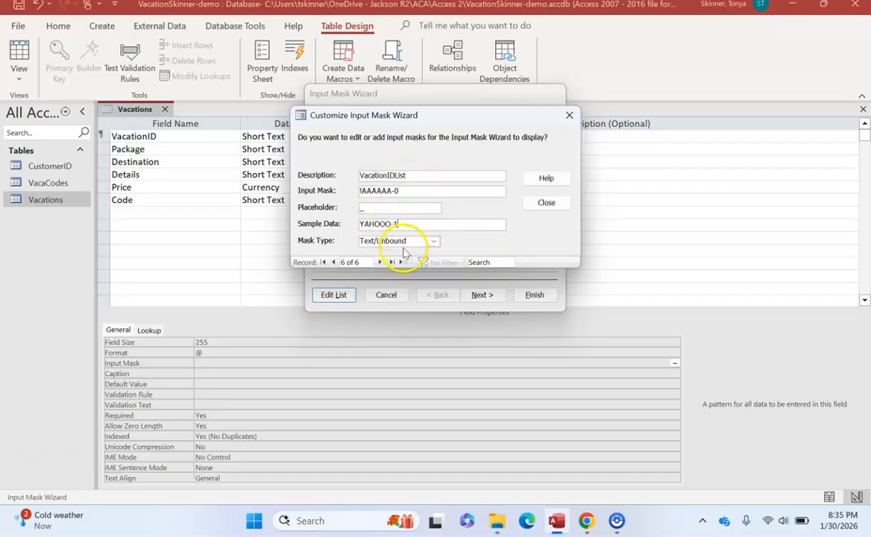
pyautogui.click(547, 204)
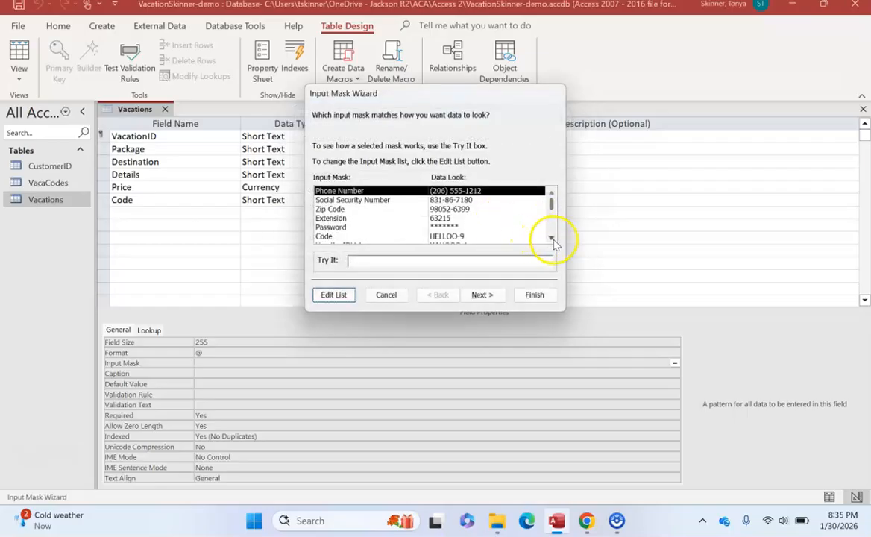
# Choose the VacationIDList mask for the field and use the underscore as its placeholder character.
pyautogui.click(553, 238)
pyautogui.click(445, 218)
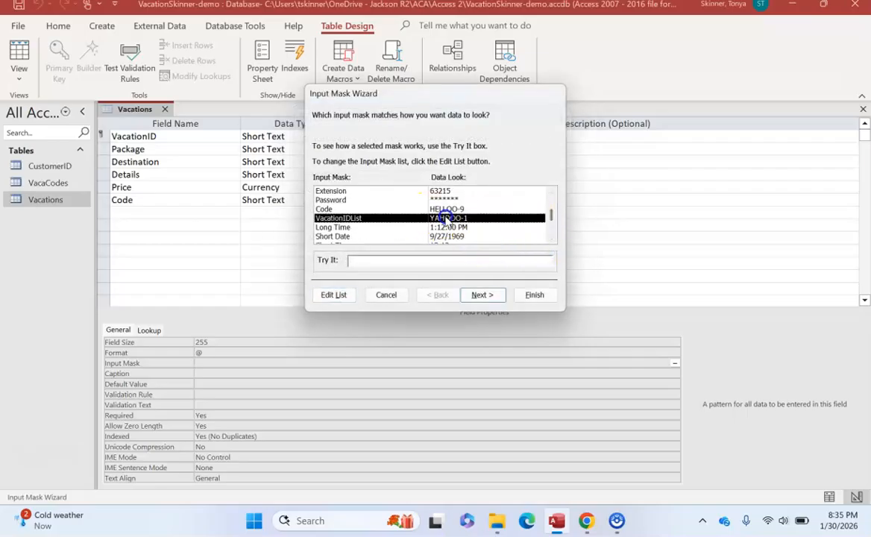
pyautogui.click(482, 295)
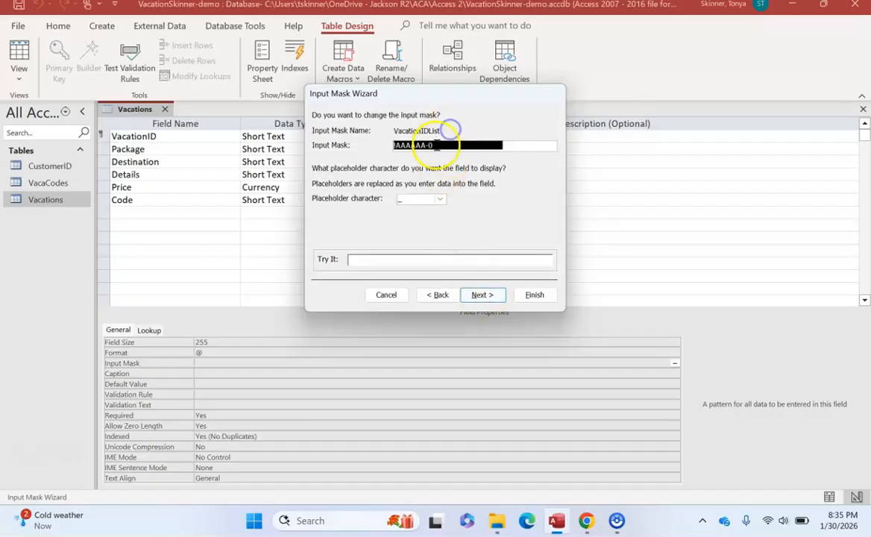
pyautogui.doubleClick(431, 146)
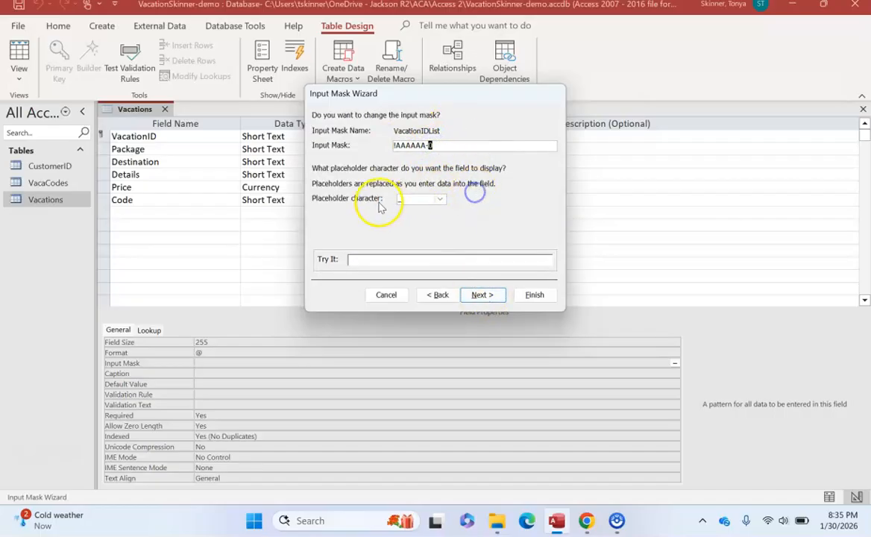
pyautogui.click(440, 199)
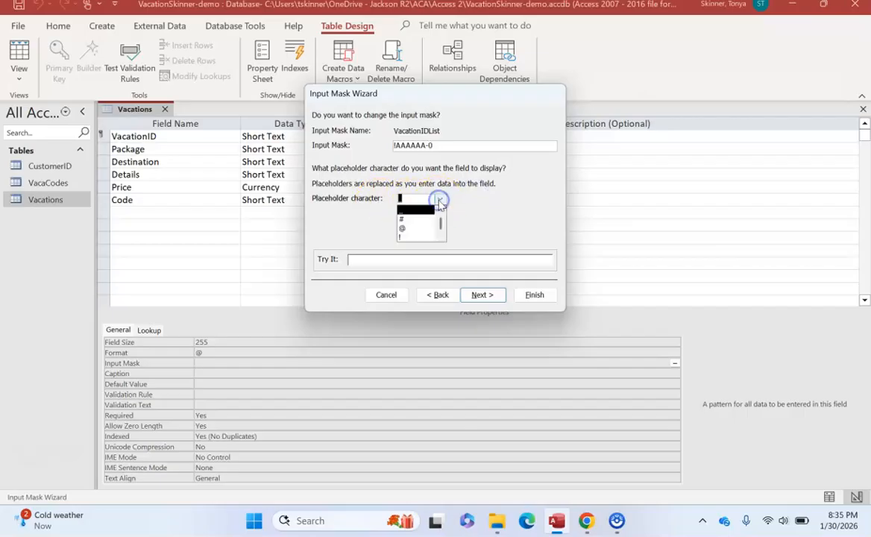
pyautogui.click(419, 215)
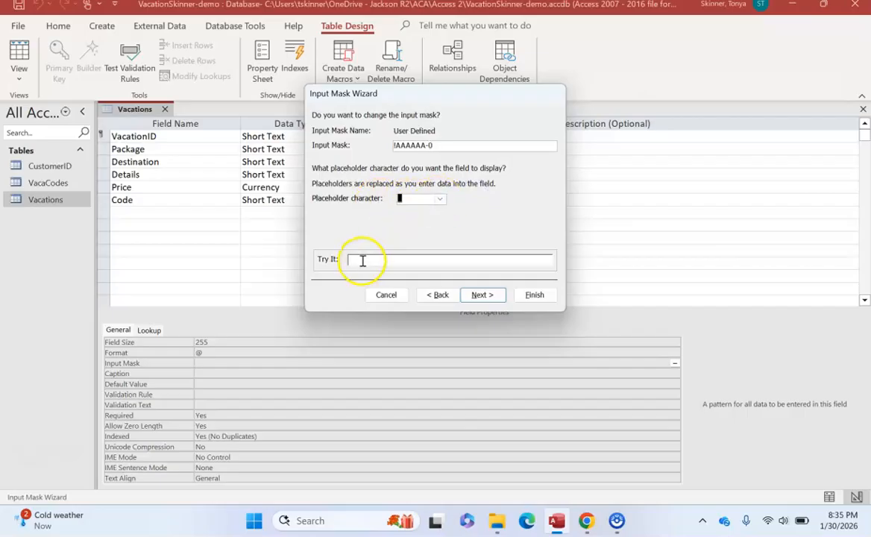
# Store the data with the symbols in the mask and finish the Input Mask Wizard.
pyautogui.click(482, 295)
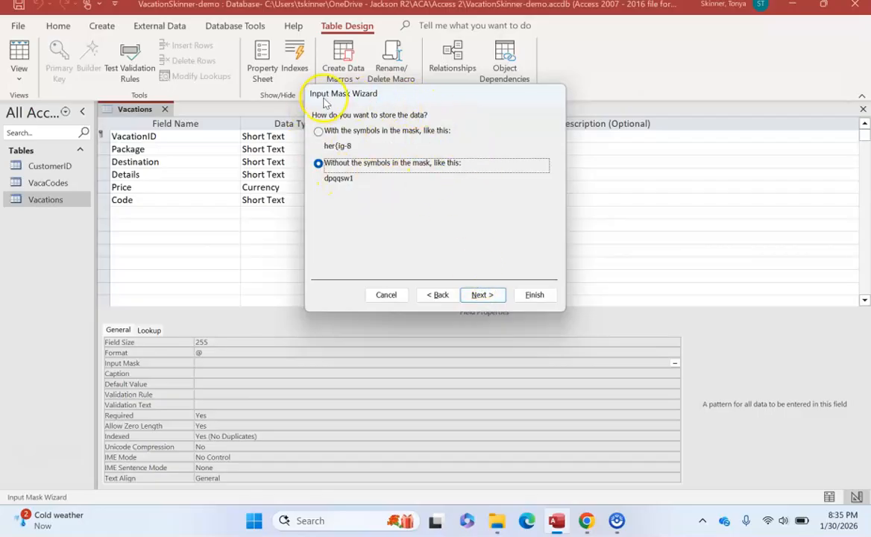
pyautogui.click(322, 132)
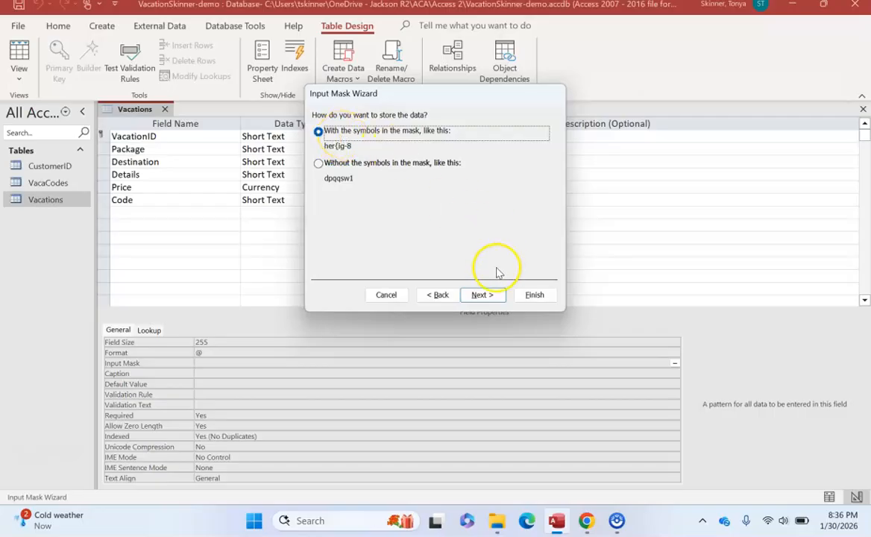
pyautogui.click(482, 295)
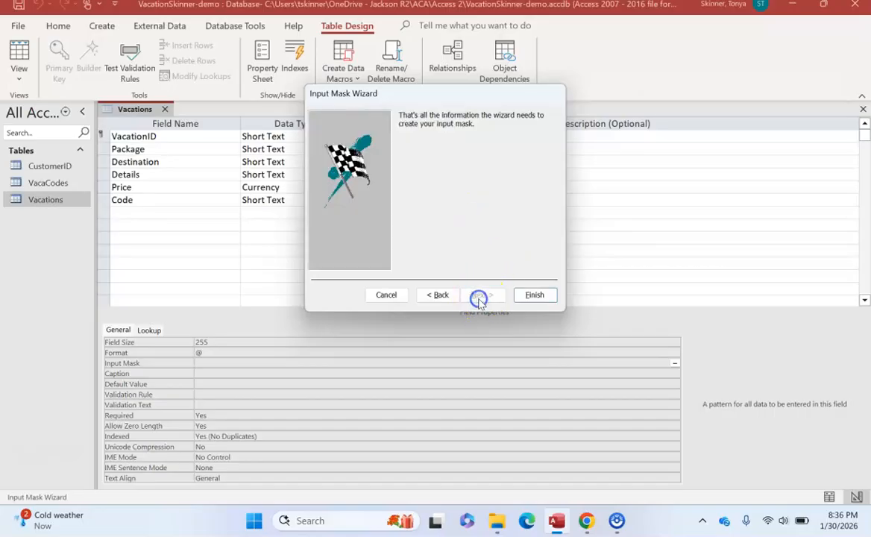
pyautogui.click(535, 295)
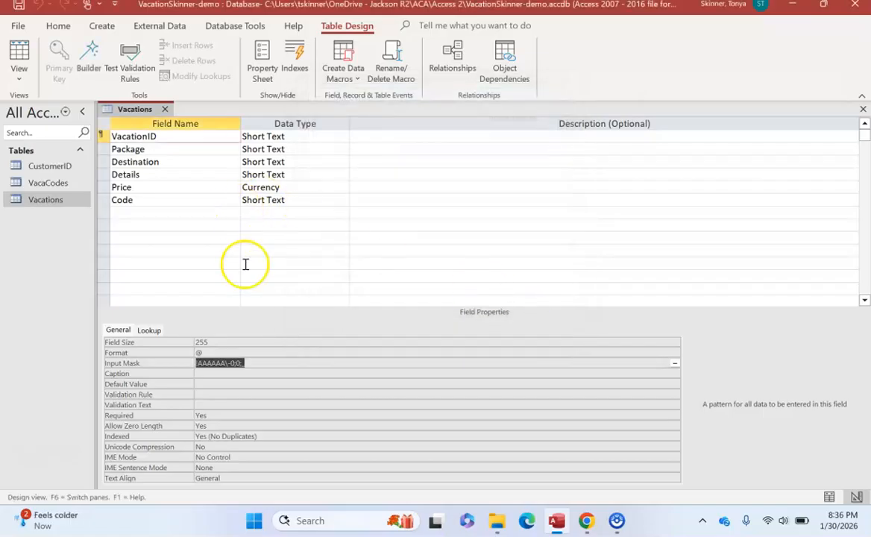
# Switch the Vacations table to Datasheet view, saving the design changes.
pyautogui.click(255, 363)
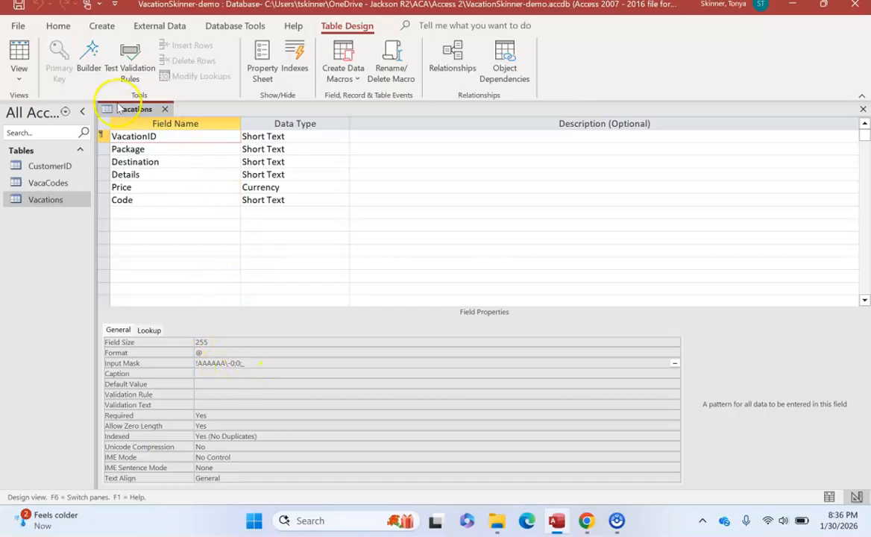
pyautogui.click(21, 54)
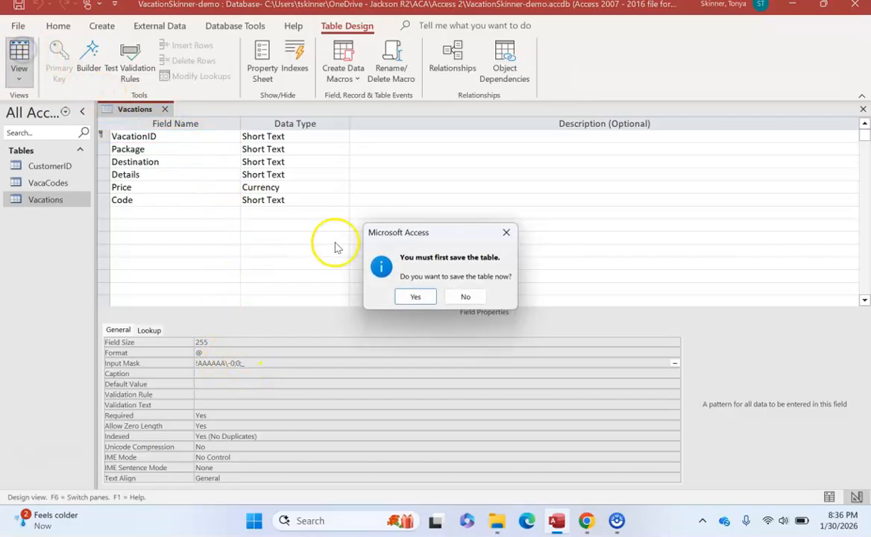
pyautogui.click(415, 296)
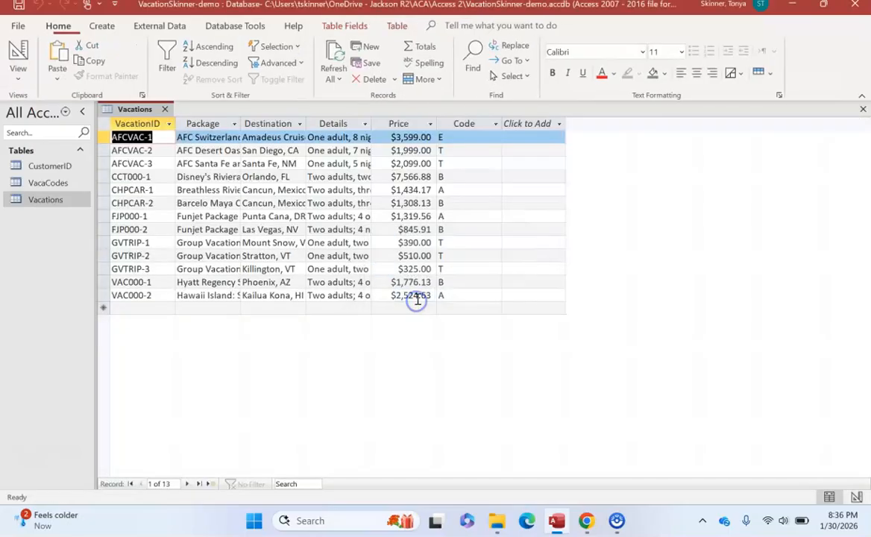
# Start a new record in the Vacations table with VacationID VACMTN-1.
pyautogui.click(117, 308)
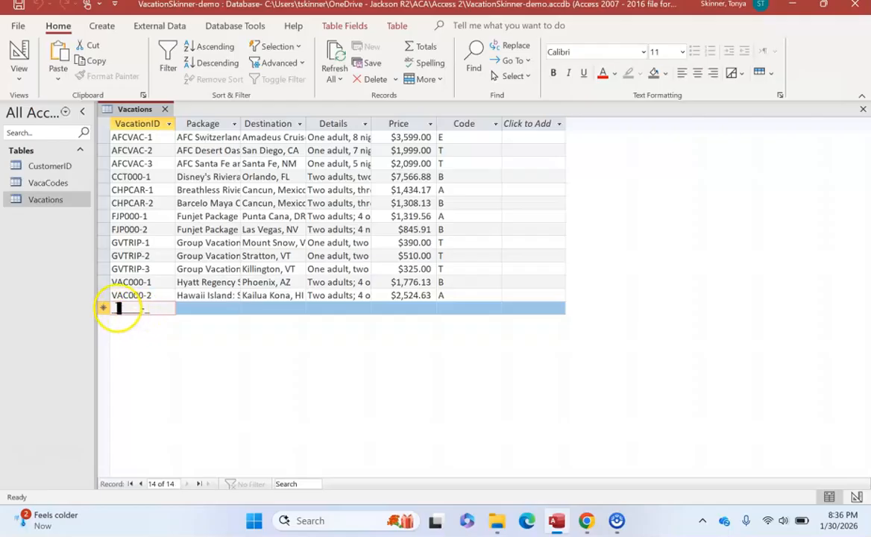
pyautogui.click(112, 307)
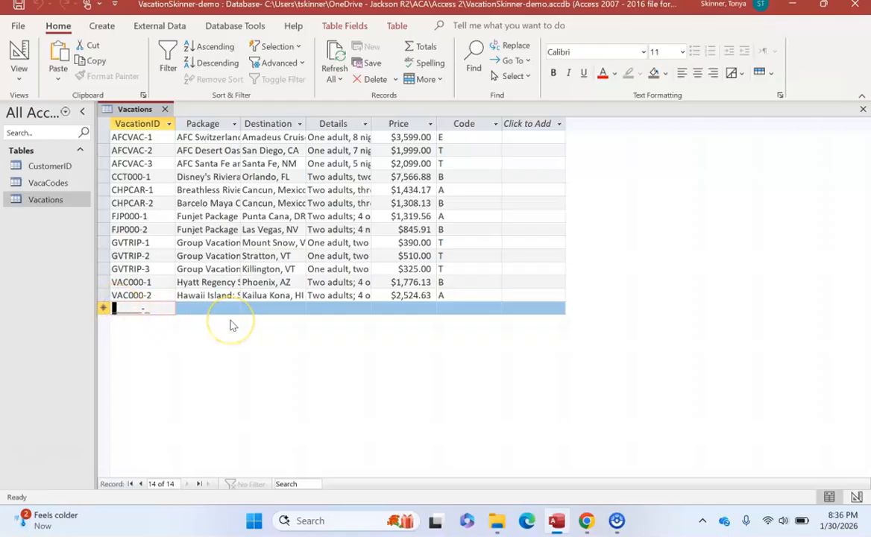
pyautogui.write('VACM')
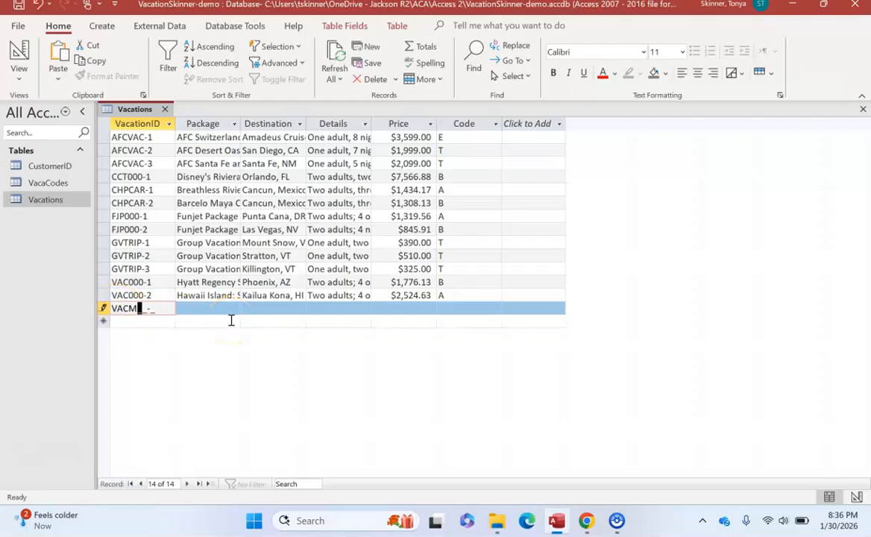
pyautogui.write('TN-1')
pyautogui.press('Tab')
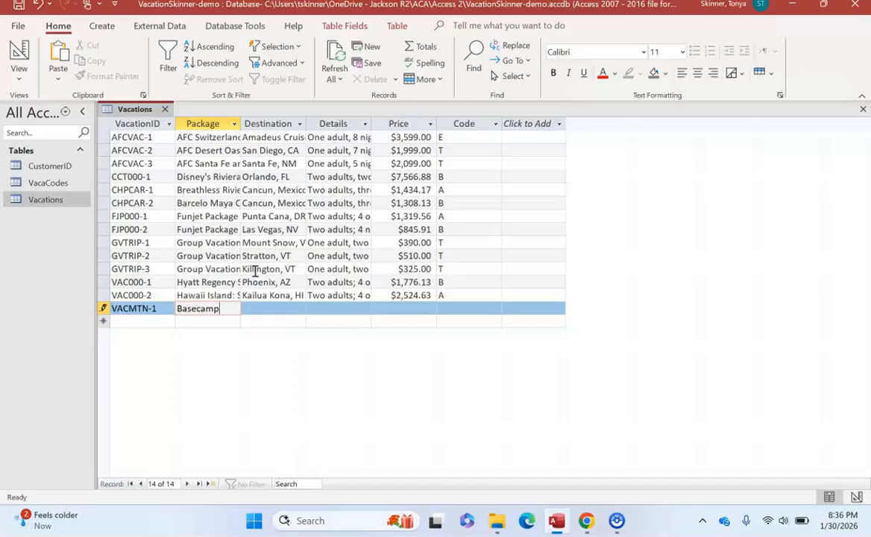
# Enter "Basecamp Boulder Excursion (flight and lodging)" as the package of the VACMTN-1 record.
pyautogui.write('der')
pyautogui.write(' Excursion (fligh')
pyautogui.write('t and l')
pyautogui.write('odging')
pyautogui.write(')')
pyautogui.press('Tab')
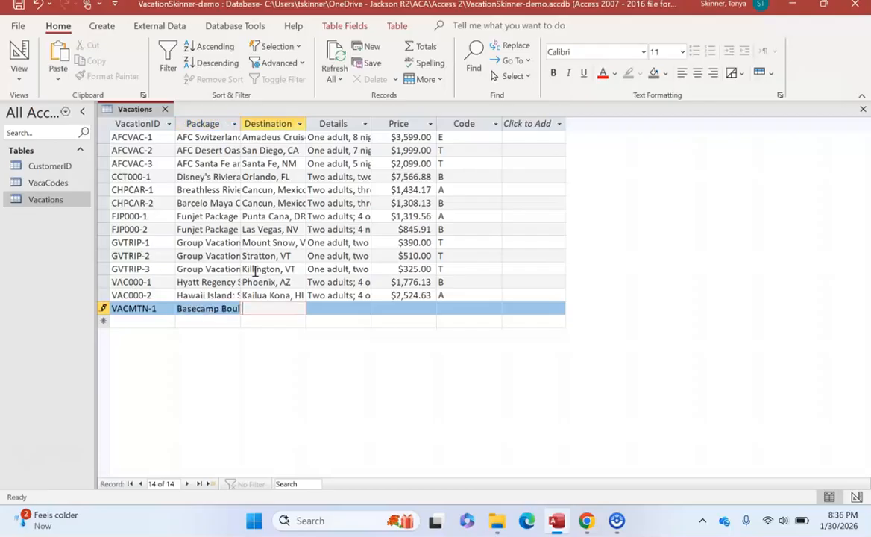
# Complete the VACMTN-1 record with destination Boulder, CO, details beginning "Two adults; 7", price $13,645.00 and code A.
pyautogui.press('Tab')
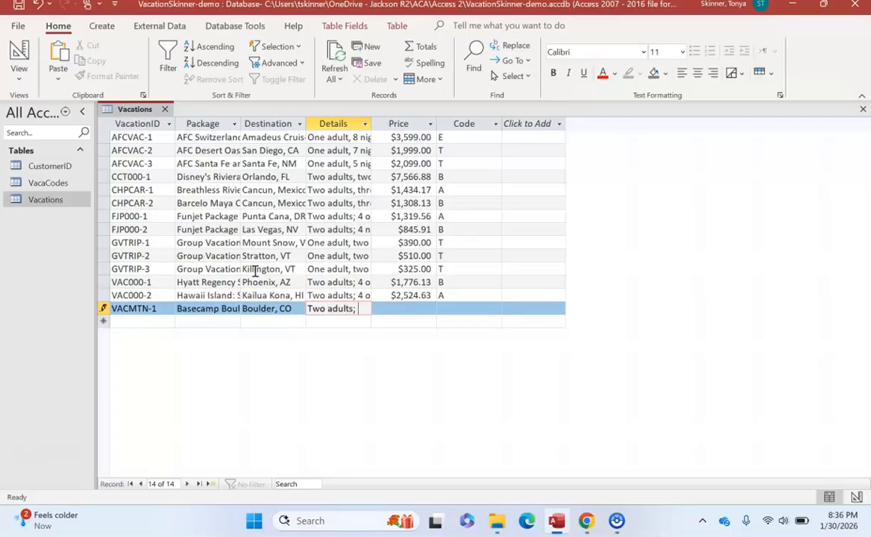
pyautogui.press('Tab')
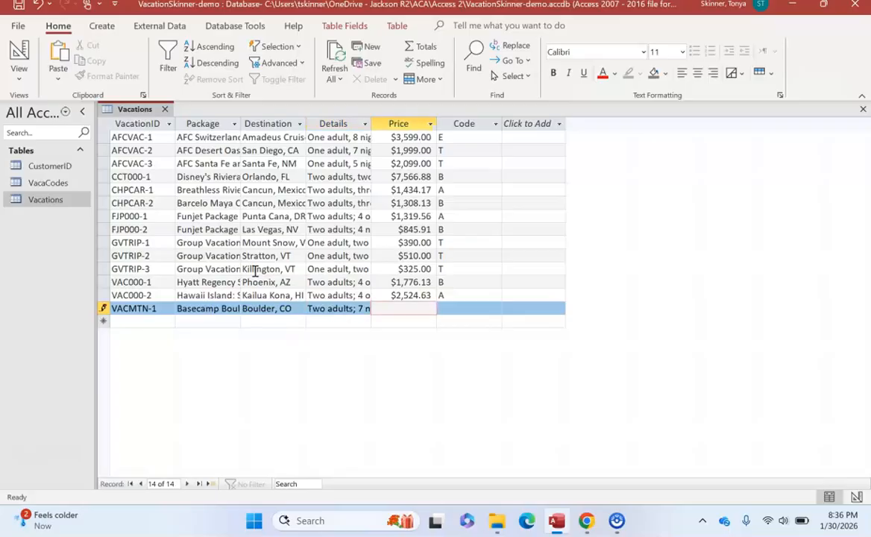
pyautogui.press('Tab')
pyautogui.write('A')
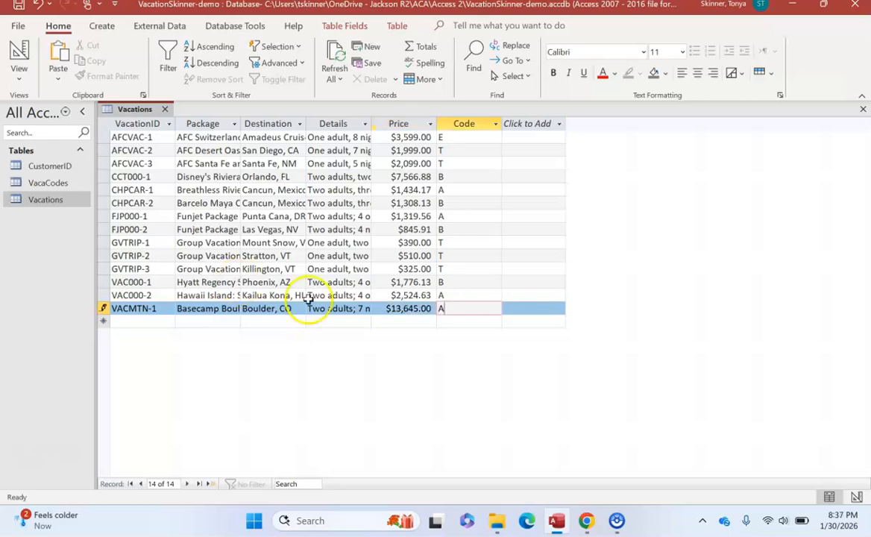
# Correct the VACMTN-1 record's price to $1,364.00 and save the Vacations table.
pyautogui.click(421, 313)
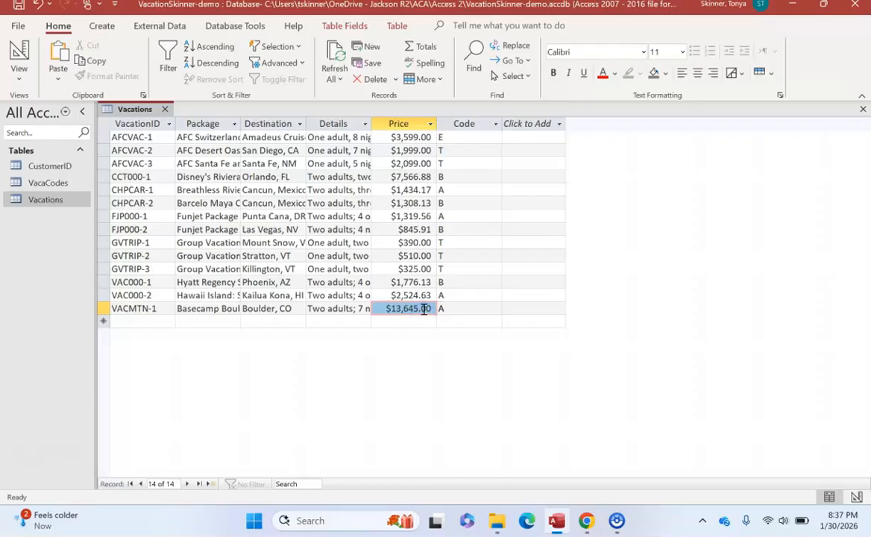
pyautogui.click(418, 310)
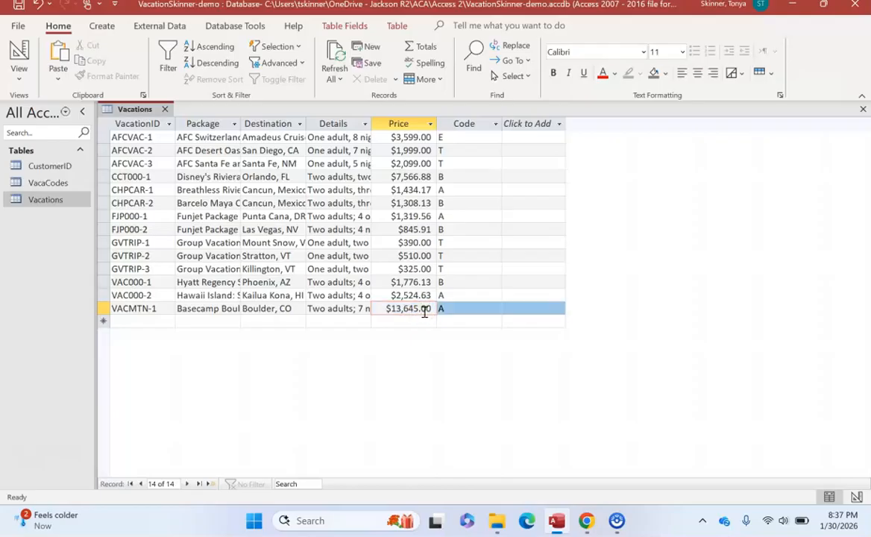
pyautogui.click(414, 309)
pyautogui.press('BackSpace')
pyautogui.click(467, 308)
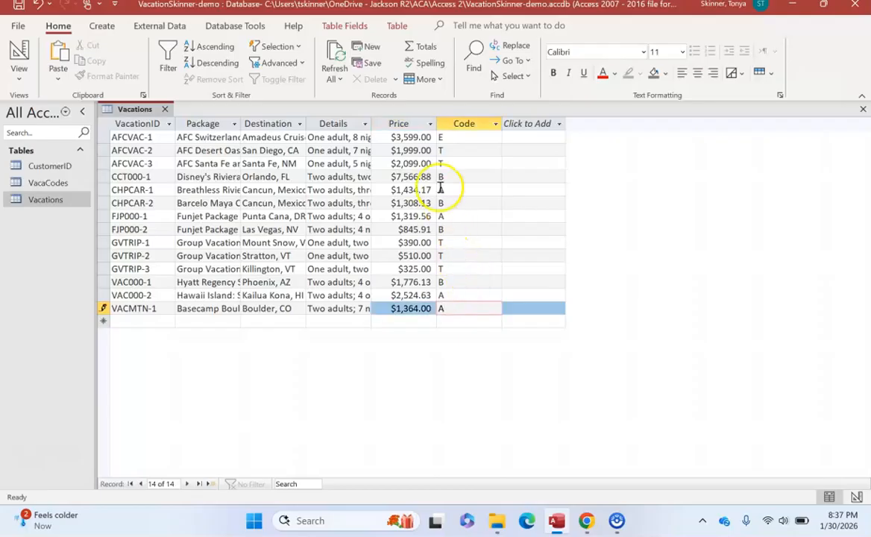
pyautogui.rightClick(124, 112)
pyautogui.click(158, 121)
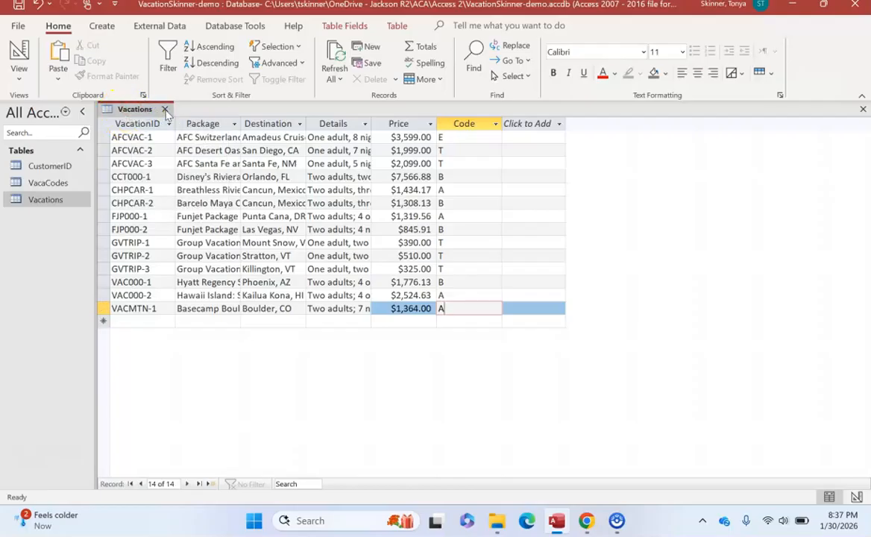
# Close the Vacations table and start an Excel import with Intro-Support-Vacations.xlsx from the Access 2 folder as the source.
pyautogui.click(164, 110)
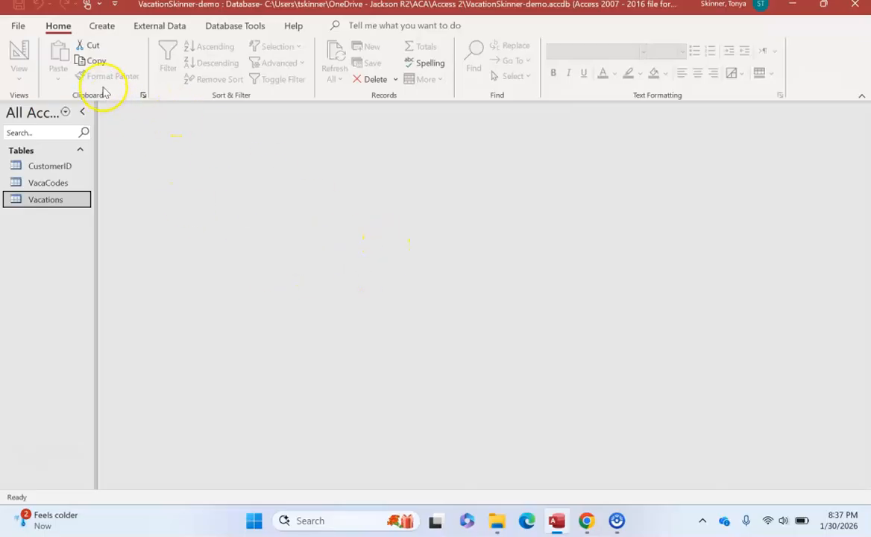
pyautogui.click(157, 30)
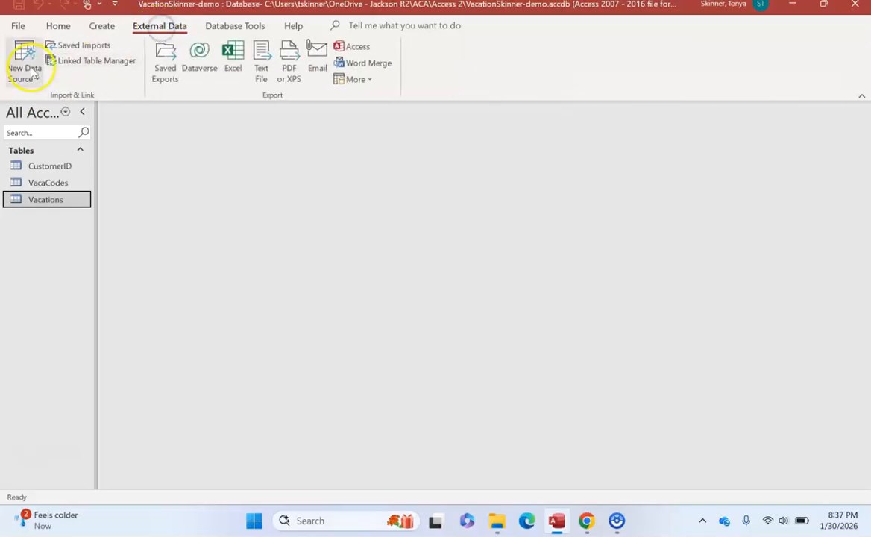
pyautogui.click(24, 63)
pyautogui.moveTo(44, 103)
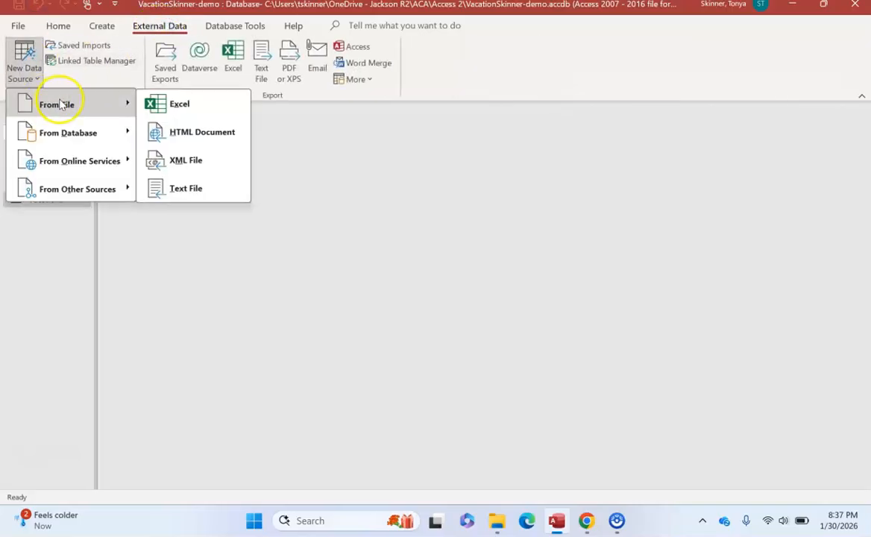
pyautogui.click(180, 106)
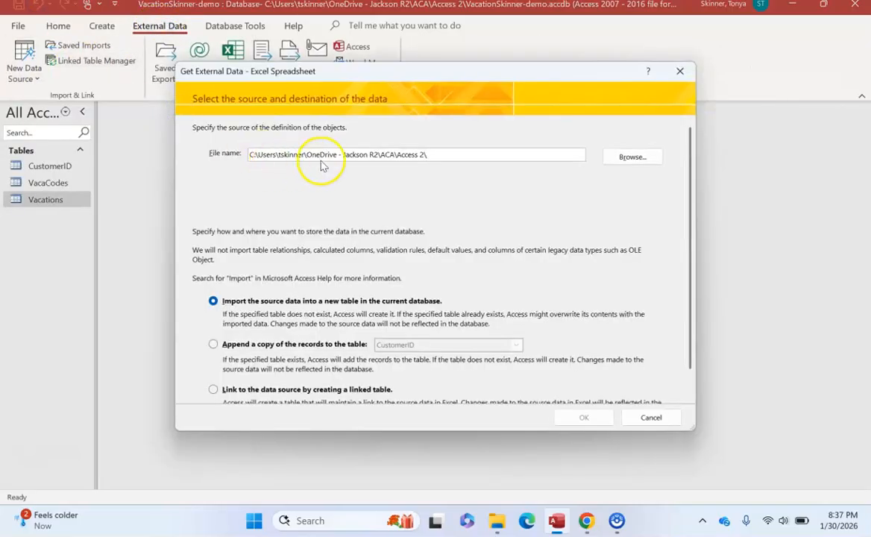
pyautogui.click(631, 159)
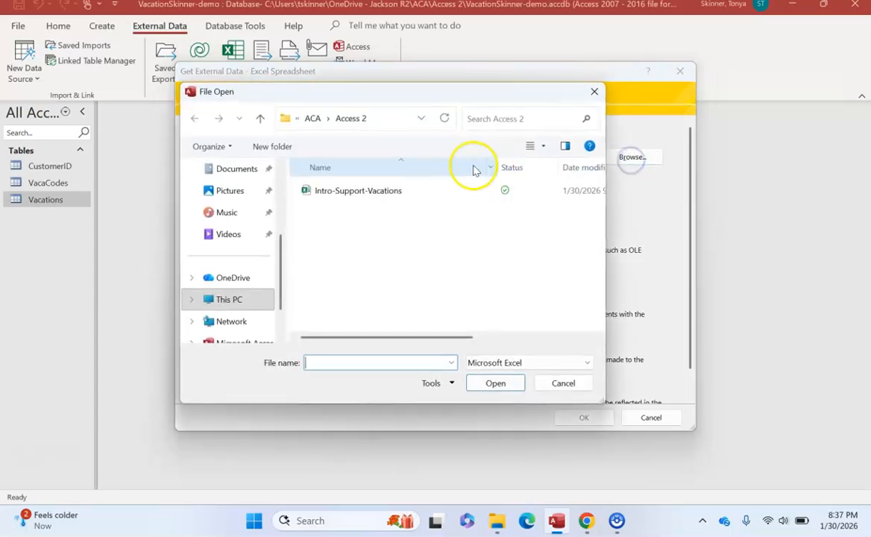
pyautogui.doubleClick(356, 201)
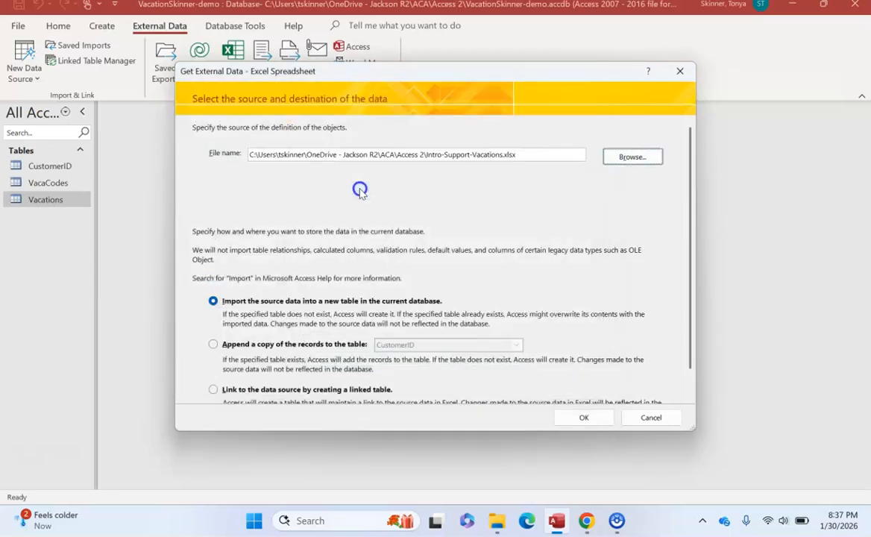
# Set the import to append a copy of the records to the VacaCodes table.
pyautogui.click(226, 347)
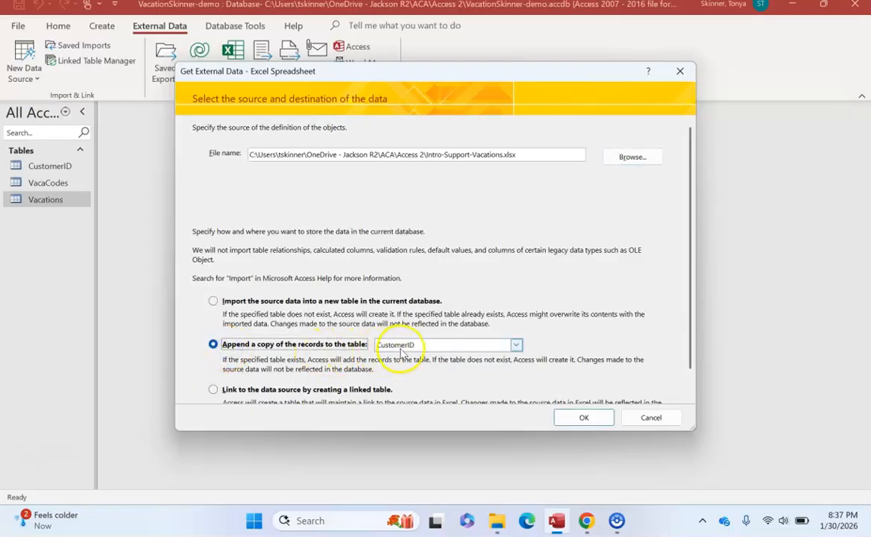
pyautogui.click(413, 346)
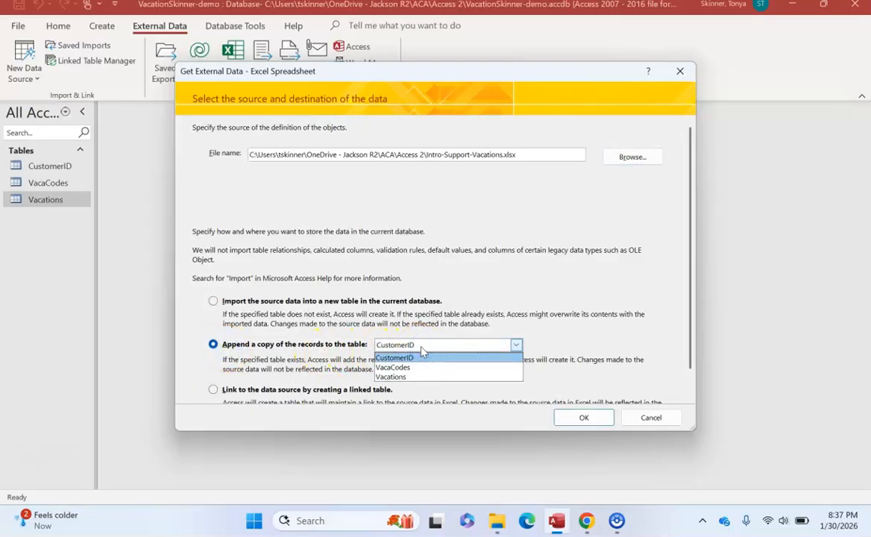
pyautogui.click(409, 367)
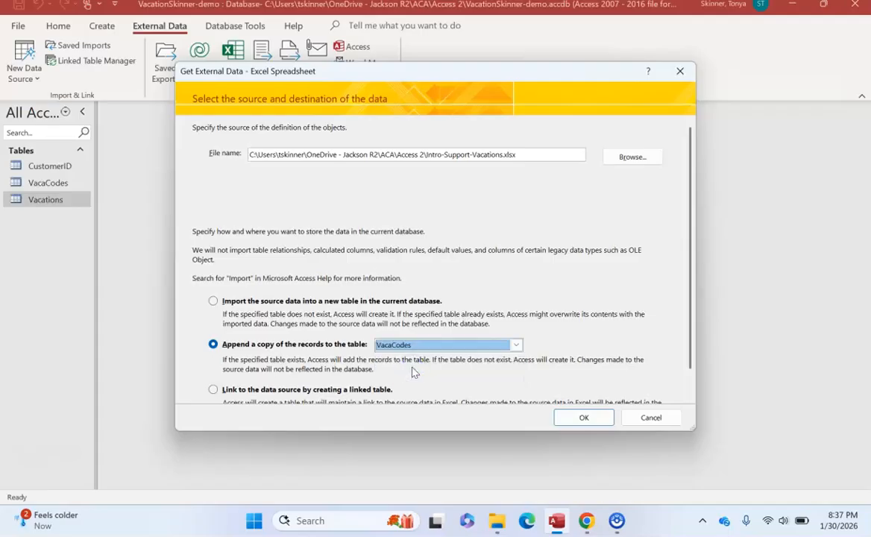
pyautogui.click(418, 366)
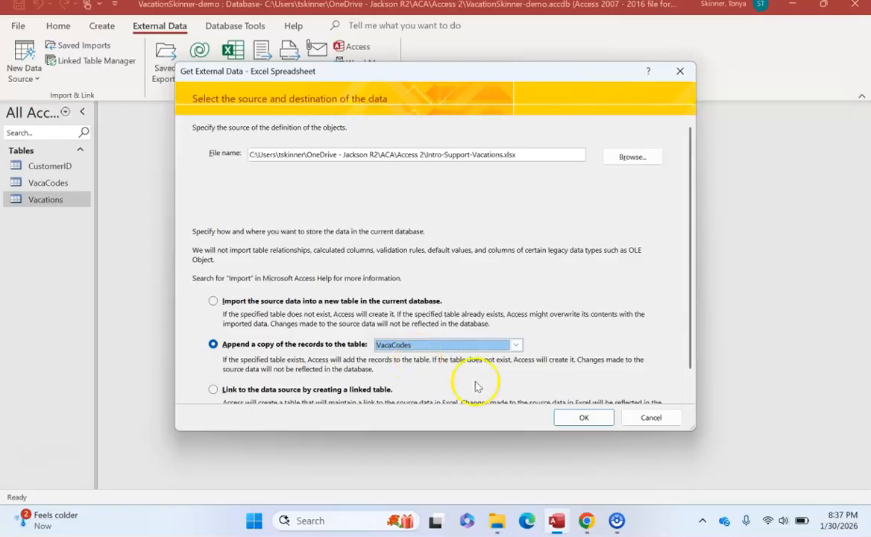
pyautogui.click(585, 417)
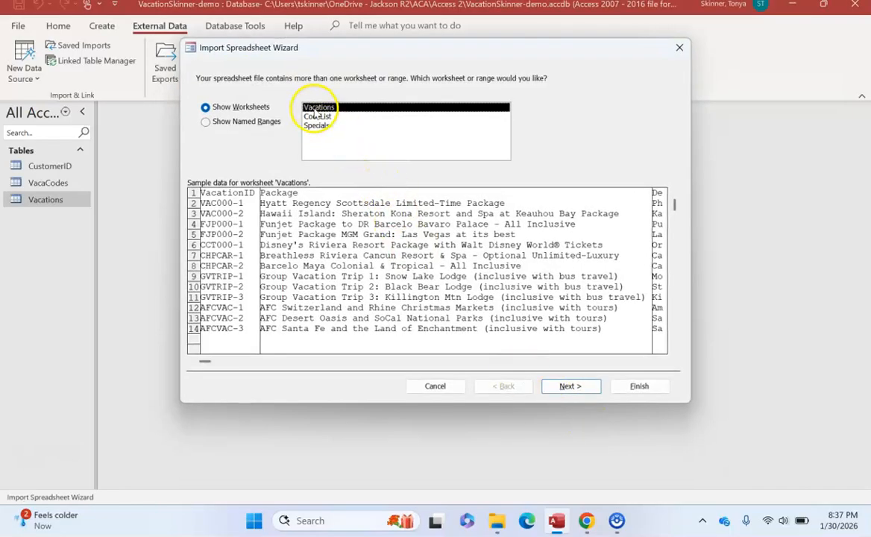
# Import the CodeList worksheet into VacaCodes and close the import dialog.
pyautogui.click(317, 116)
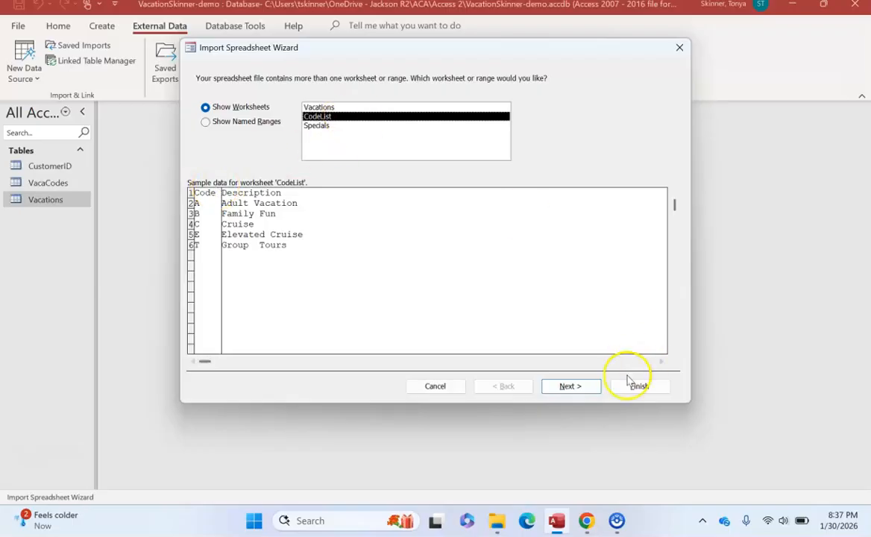
pyautogui.click(562, 385)
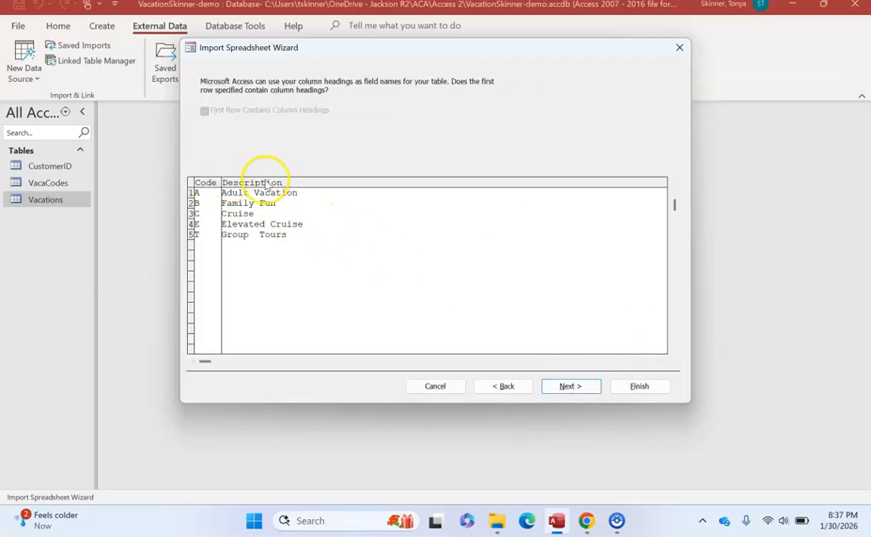
pyautogui.click(576, 386)
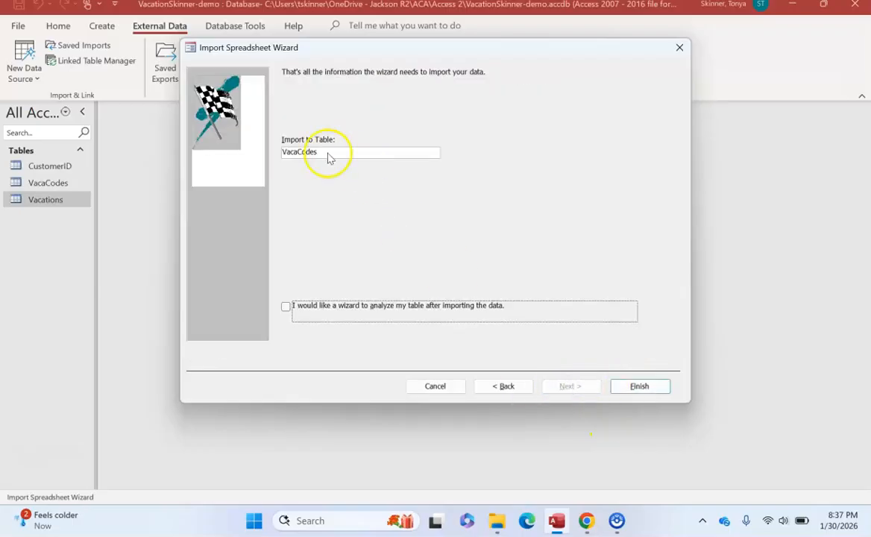
pyautogui.click(640, 387)
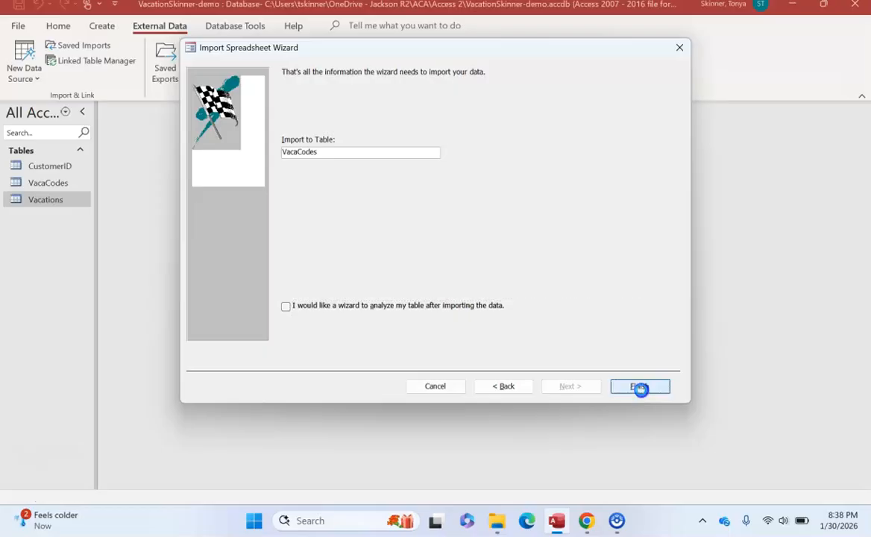
pyautogui.click(655, 414)
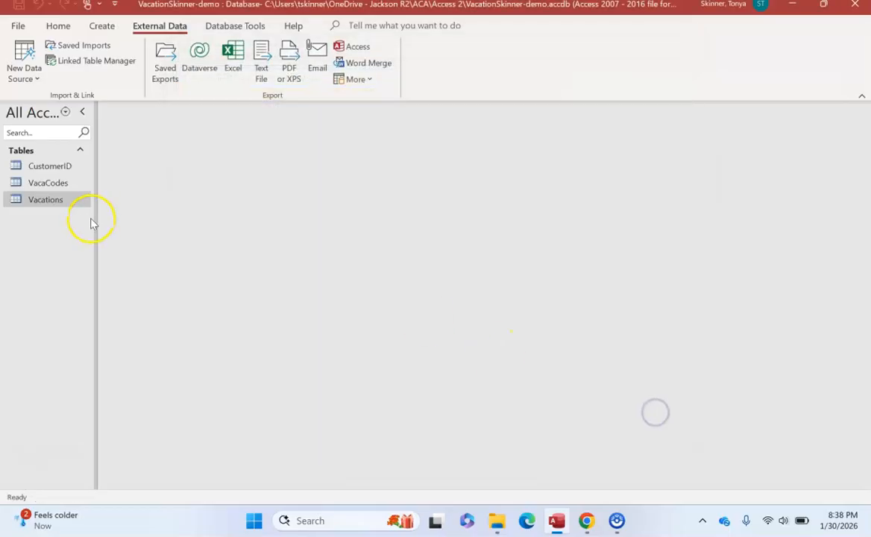
# Add a record with code N and description Nonclassified to the VacaCodes table, then save and close the table.
pyautogui.doubleClick(30, 187)
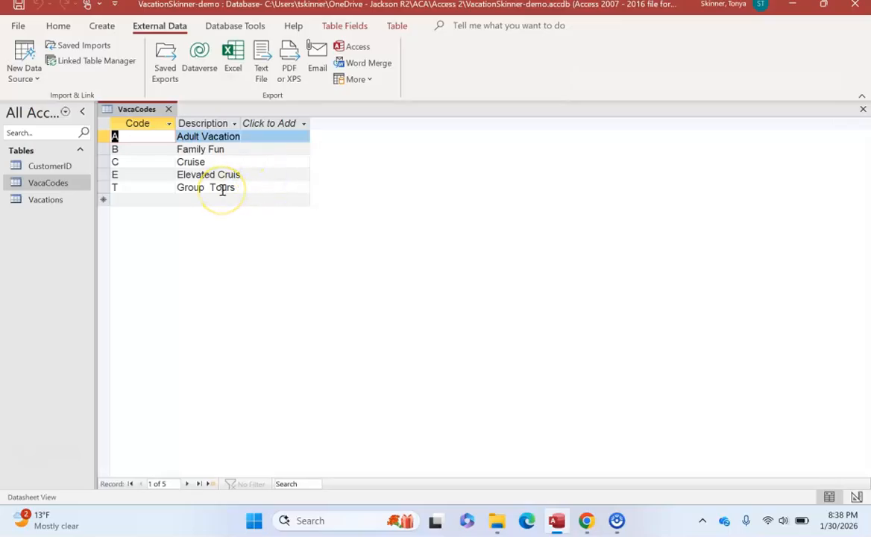
pyautogui.click(152, 200)
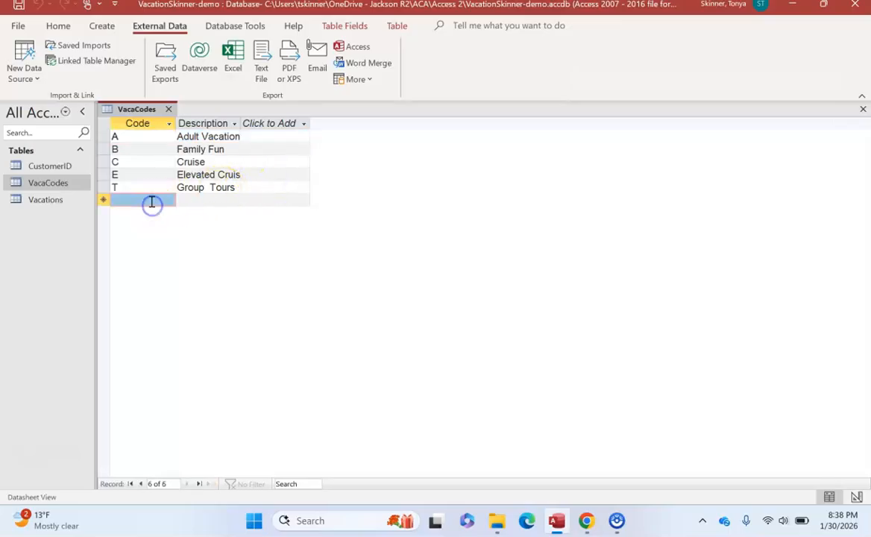
pyautogui.write('N')
pyautogui.press('Tab')
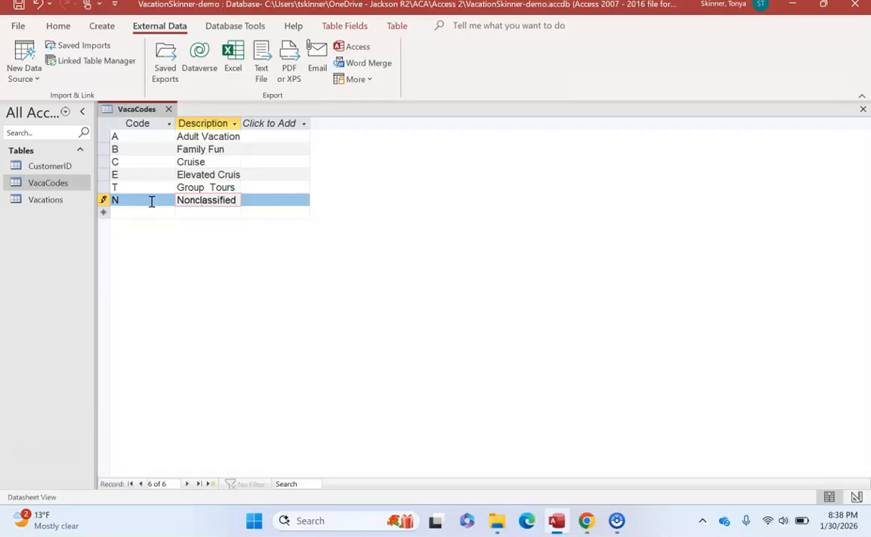
pyautogui.rightClick(134, 109)
pyautogui.click(159, 117)
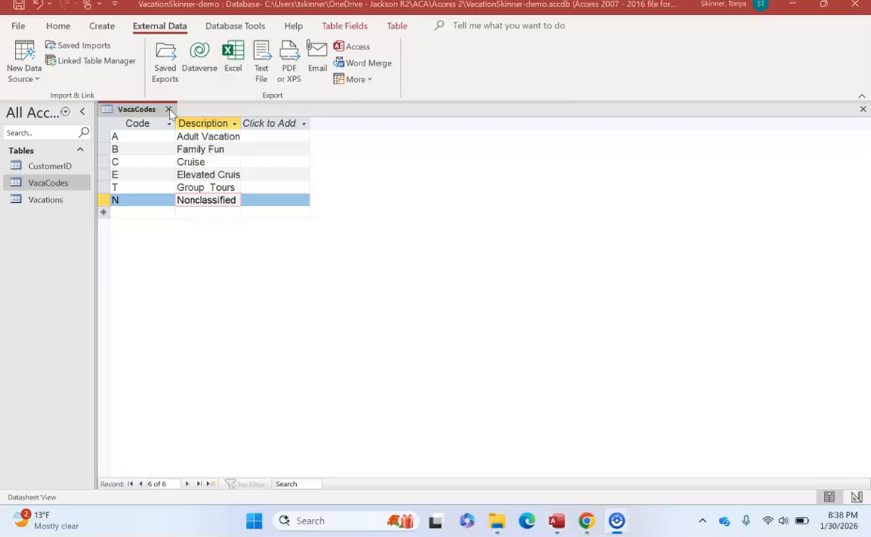
pyautogui.click(168, 109)
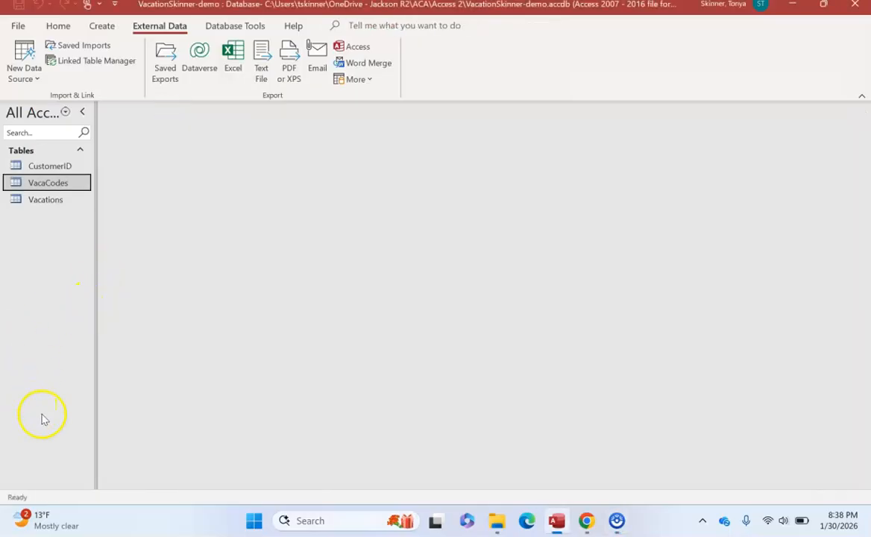